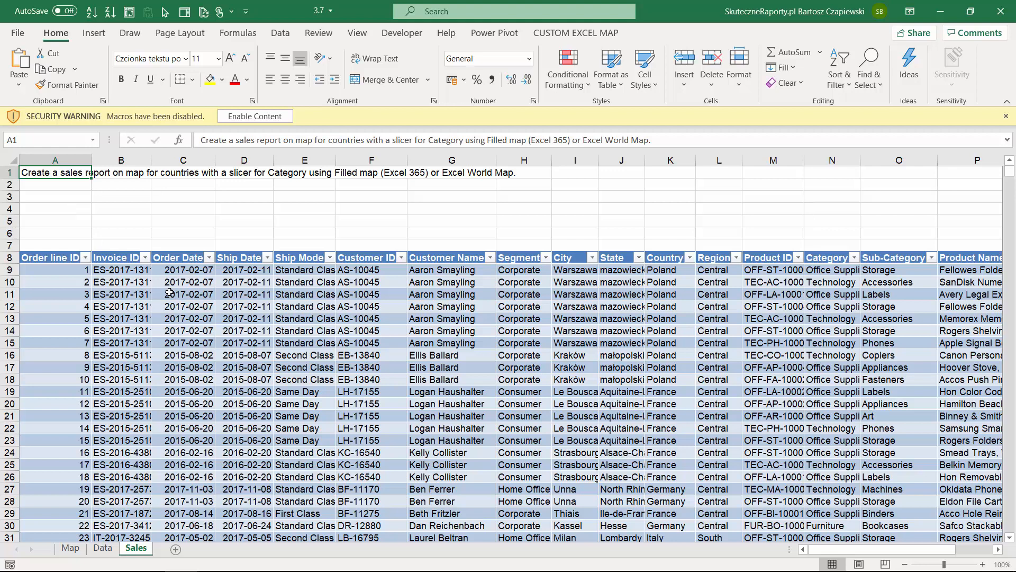
- Create a PivotTable on a new worksheet from the table on the Sales sheet
{"action": "left_click", "coordinate": [303, 270]}
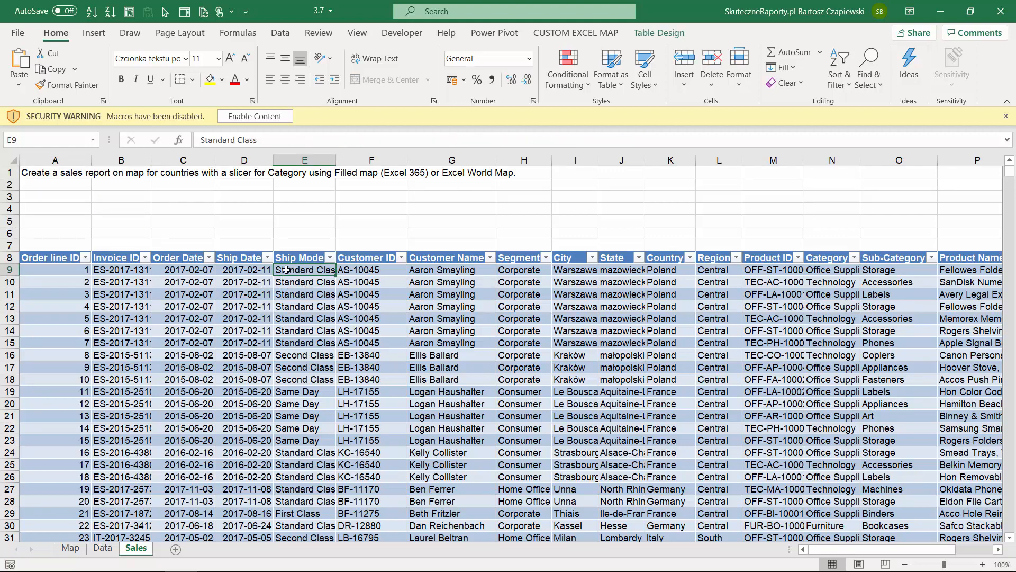
{"action": "left_click", "coordinate": [94, 33]}
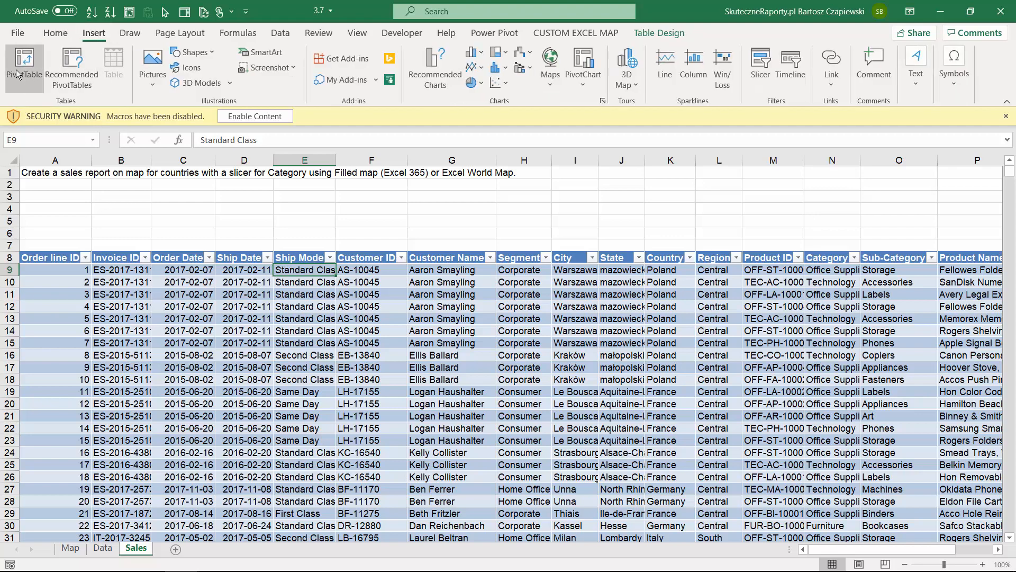
{"action": "left_click", "coordinate": [24, 61]}
{"action": "left_click", "coordinate": [343, 398]}
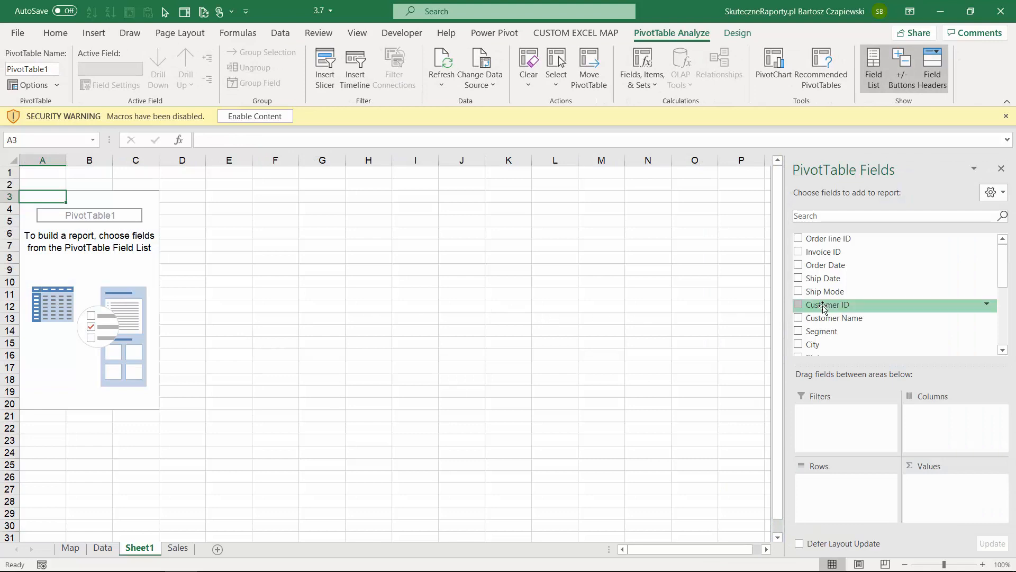
- Set up the PivotTable with Country in the rows and the sum of Sales in the values
{"action": "scroll", "coordinate": [828, 312], "scroll_direction": "down", "scroll_amount": 2}
{"action": "left_click_drag", "start_coordinate": [827, 314], "coordinate": [838, 466]}
{"action": "scroll", "coordinate": [825, 339], "scroll_direction": "down", "scroll_amount": 1}
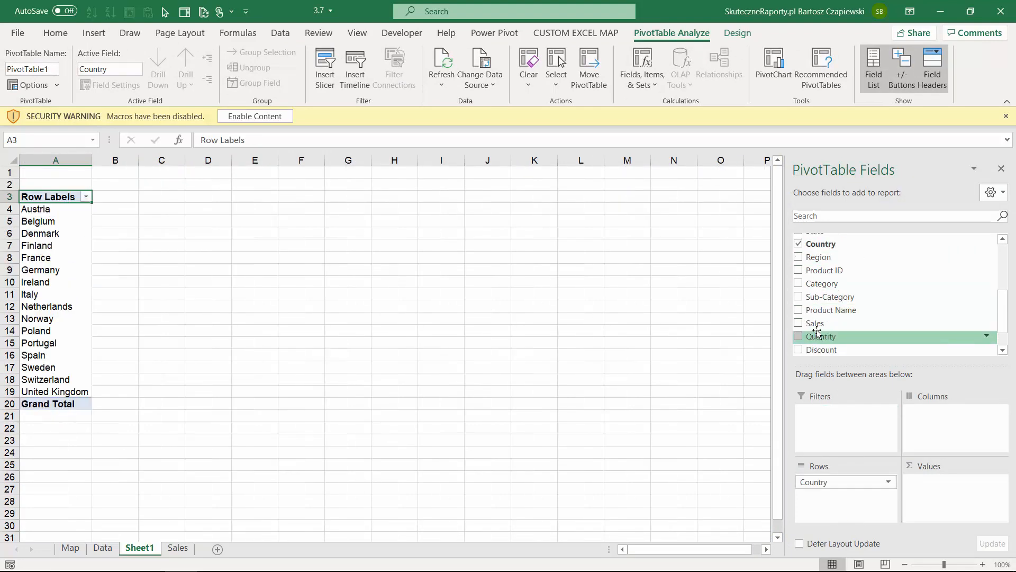
{"action": "left_click_drag", "start_coordinate": [815, 313], "coordinate": [942, 482]}
- Insert a slicer for the Category field of the PivotTable
{"action": "left_click", "coordinate": [136, 211]}
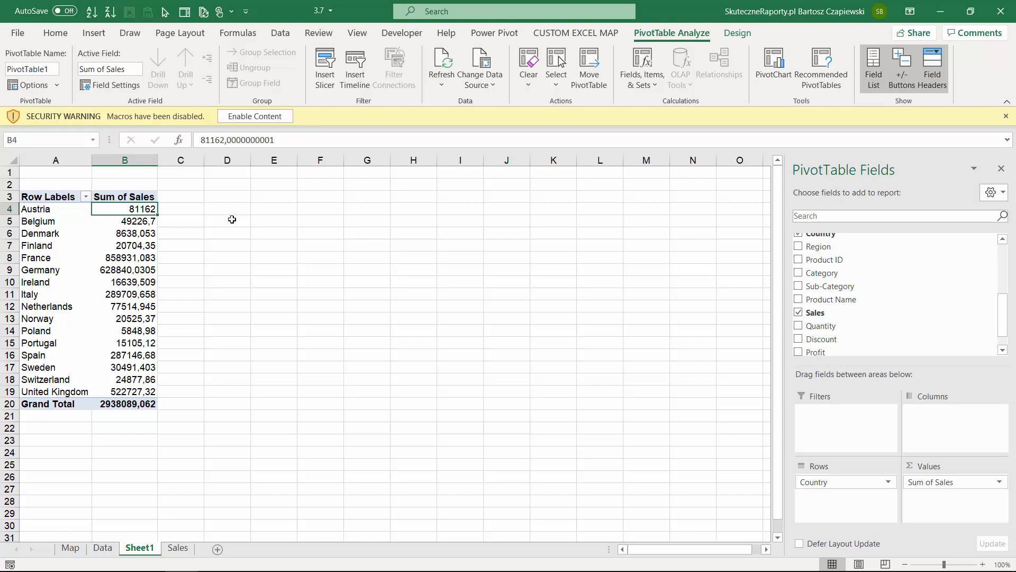
{"action": "left_click", "coordinate": [93, 33]}
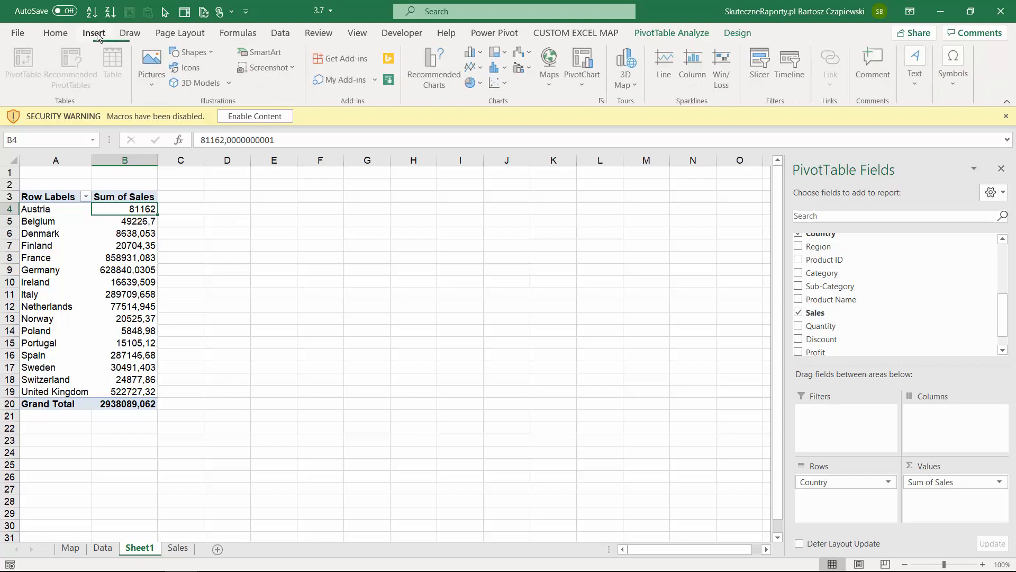
{"action": "left_click", "coordinate": [763, 66]}
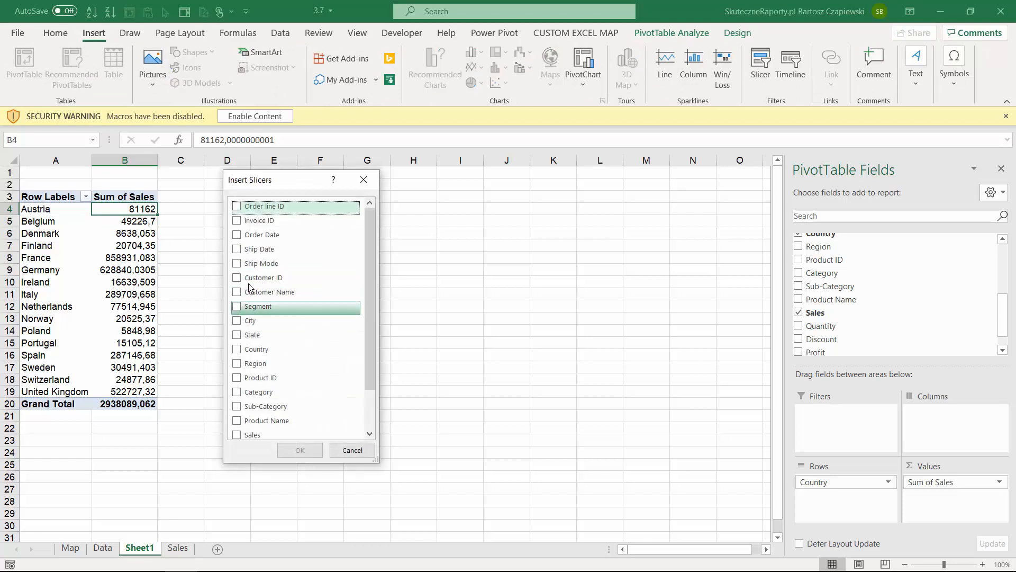
{"action": "left_click", "coordinate": [237, 392]}
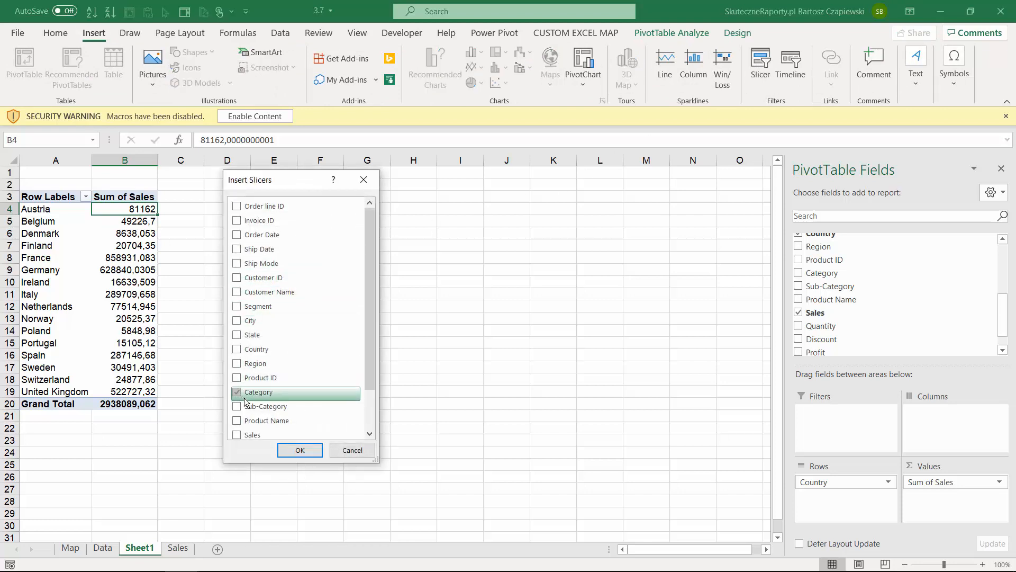
{"action": "left_click", "coordinate": [300, 450]}
- Try Furniture, Office Supplies and Technology in the Category slicer, clear its filter, and move the slicer up beside the PivotTable
{"action": "left_click", "coordinate": [373, 297]}
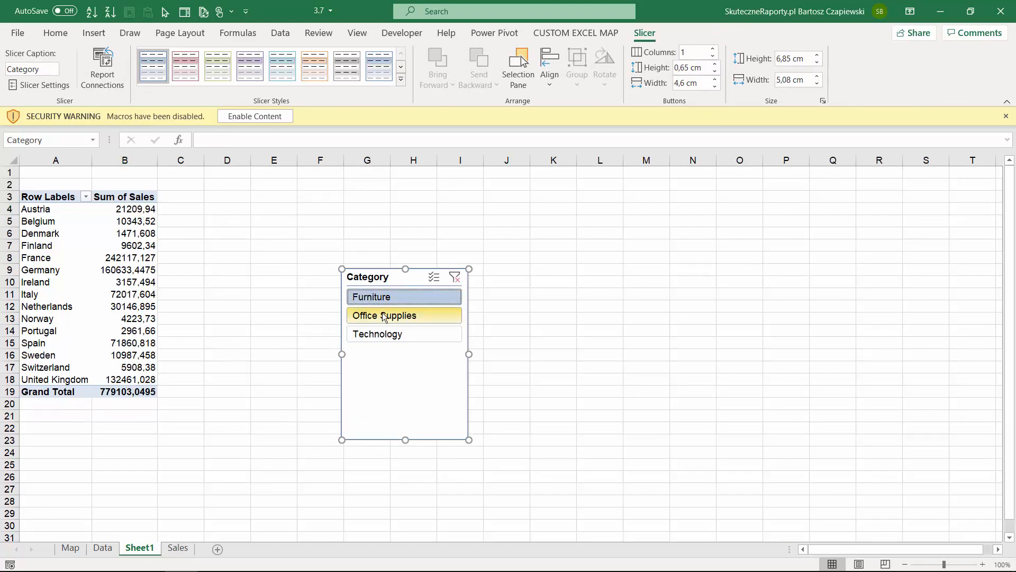
{"action": "left_click", "coordinate": [381, 315]}
{"action": "left_click", "coordinate": [386, 333]}
{"action": "left_click", "coordinate": [454, 277]}
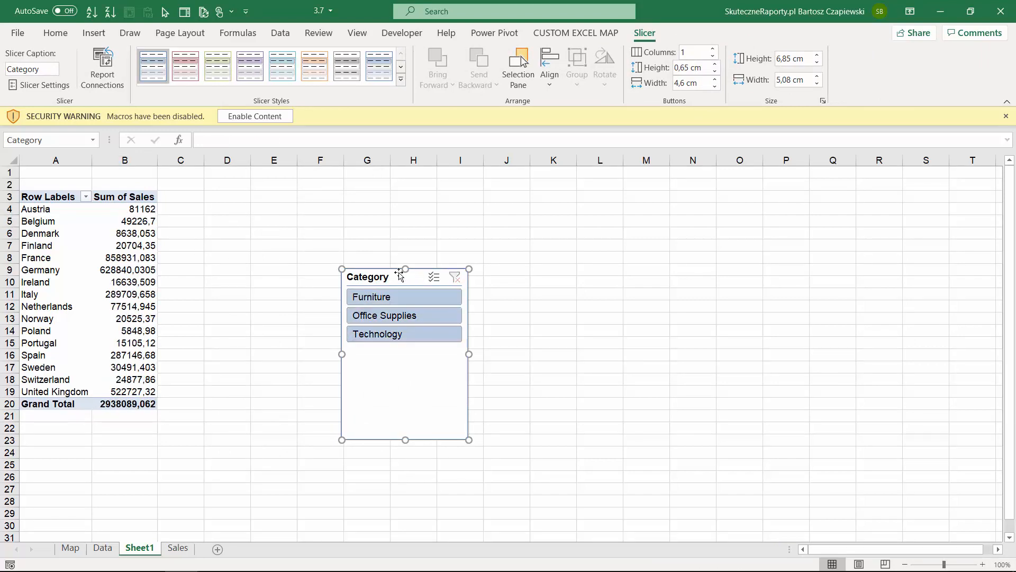
{"action": "left_click_drag", "start_coordinate": [397, 274], "coordinate": [281, 188]}
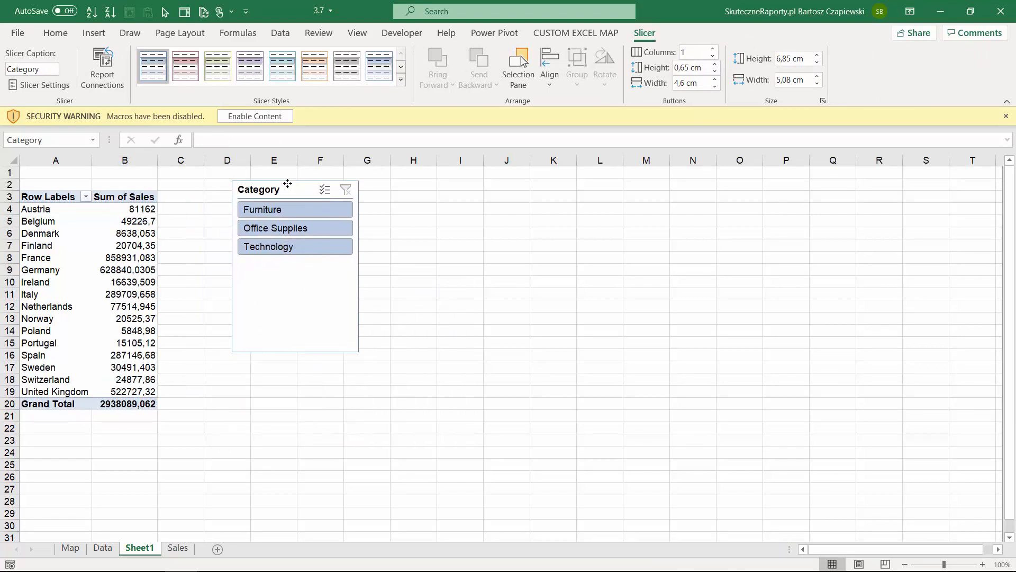
- Try to insert a Filled Map chart with a cell inside the PivotTable selected
{"action": "left_click", "coordinate": [127, 208]}
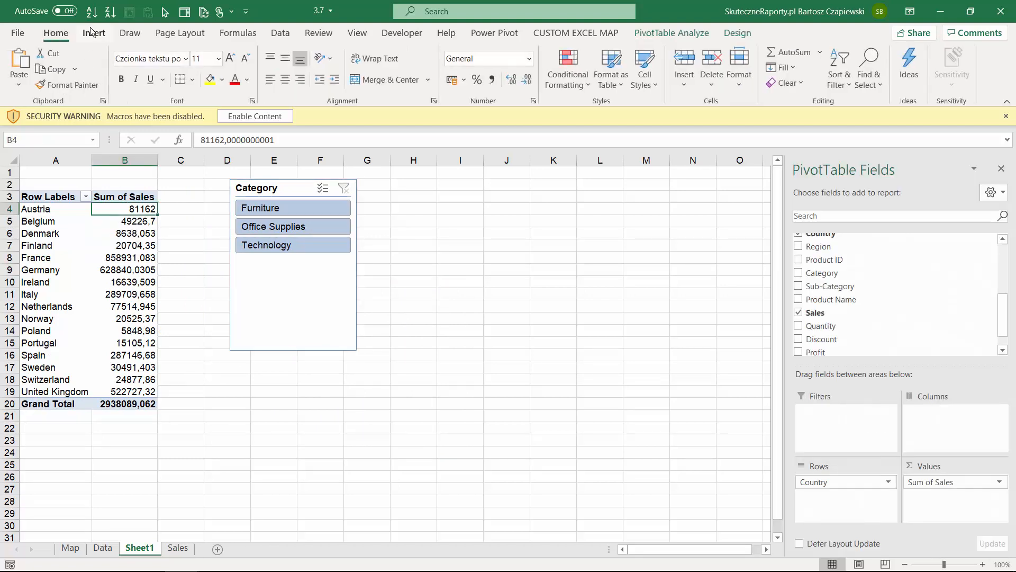
{"action": "left_click", "coordinate": [94, 33]}
{"action": "left_click", "coordinate": [550, 74]}
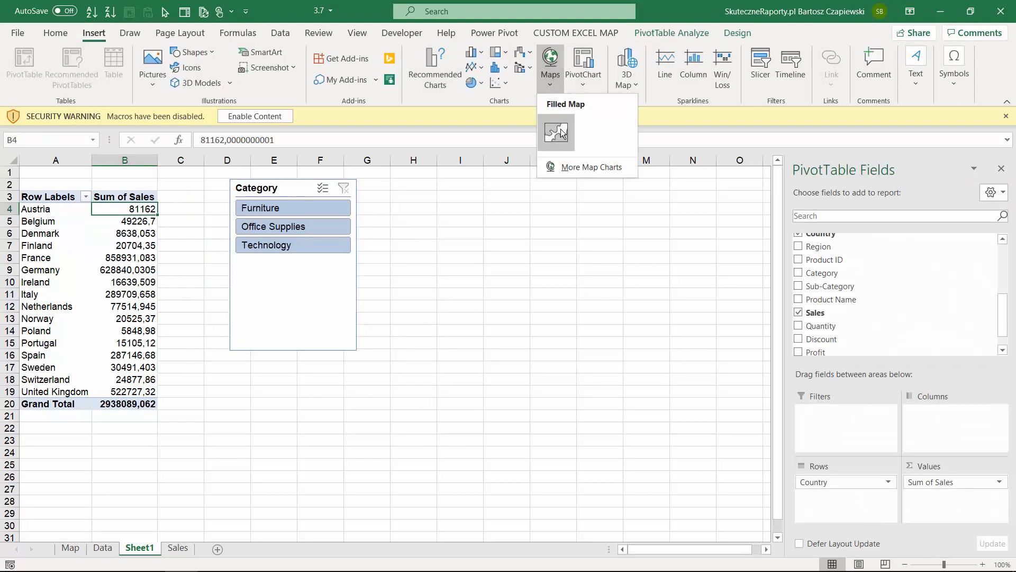
{"action": "left_click", "coordinate": [555, 133]}
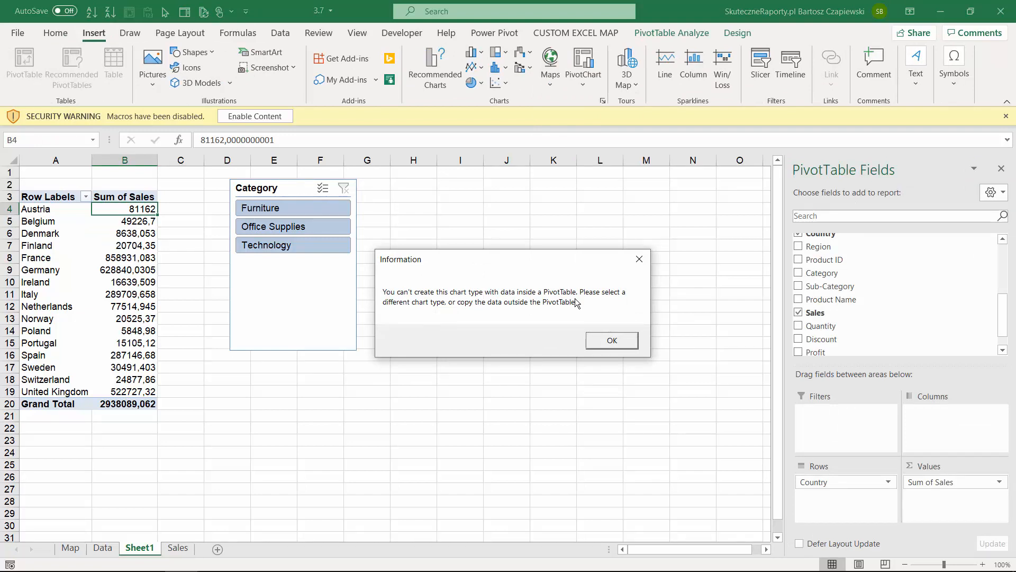
{"action": "left_click", "coordinate": [612, 342]}
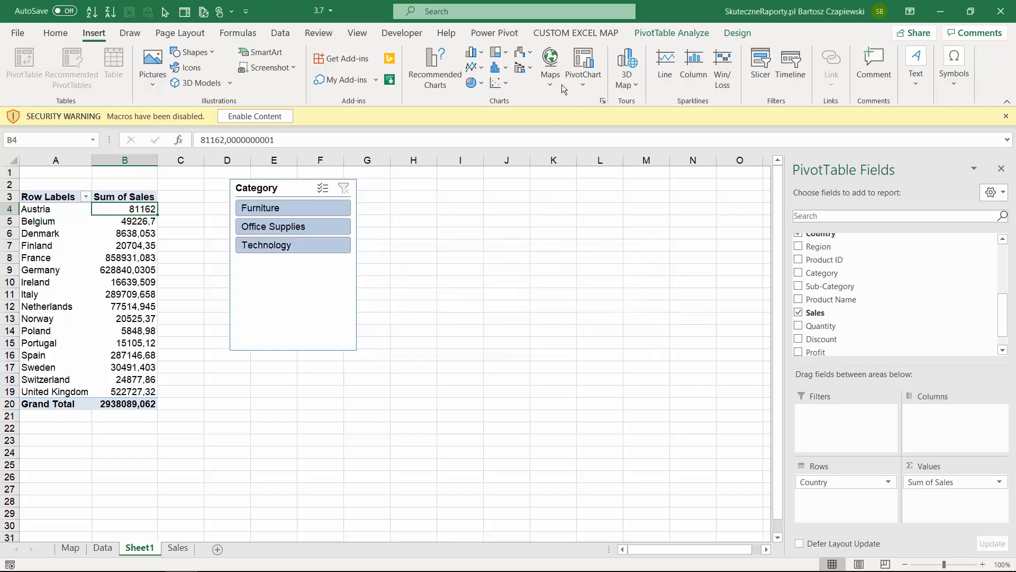
- Turn off the PivotTable's grand totals for rows and columns
{"action": "left_click", "coordinate": [736, 34]}
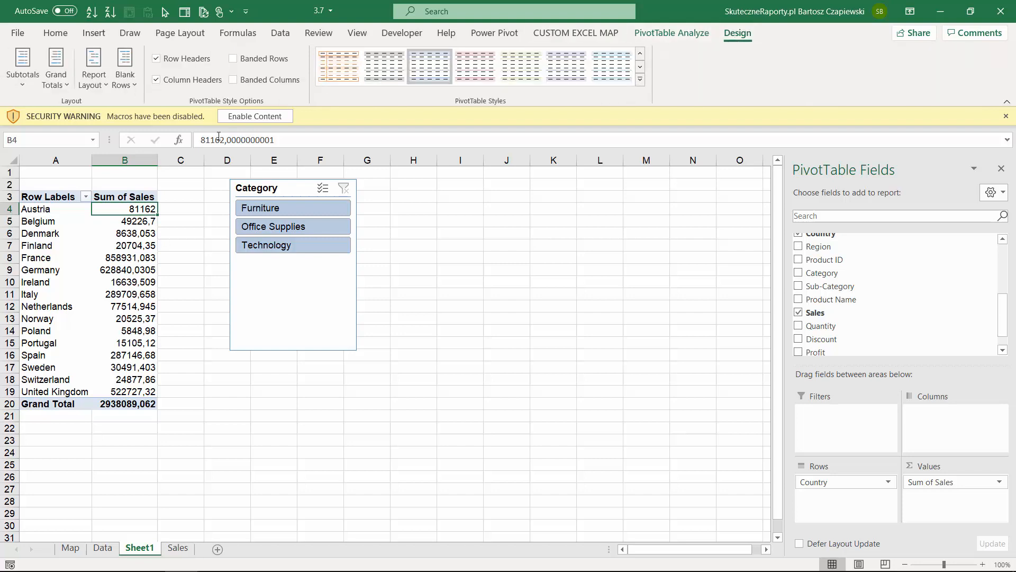
{"action": "left_click", "coordinate": [55, 69]}
{"action": "left_click", "coordinate": [90, 112]}
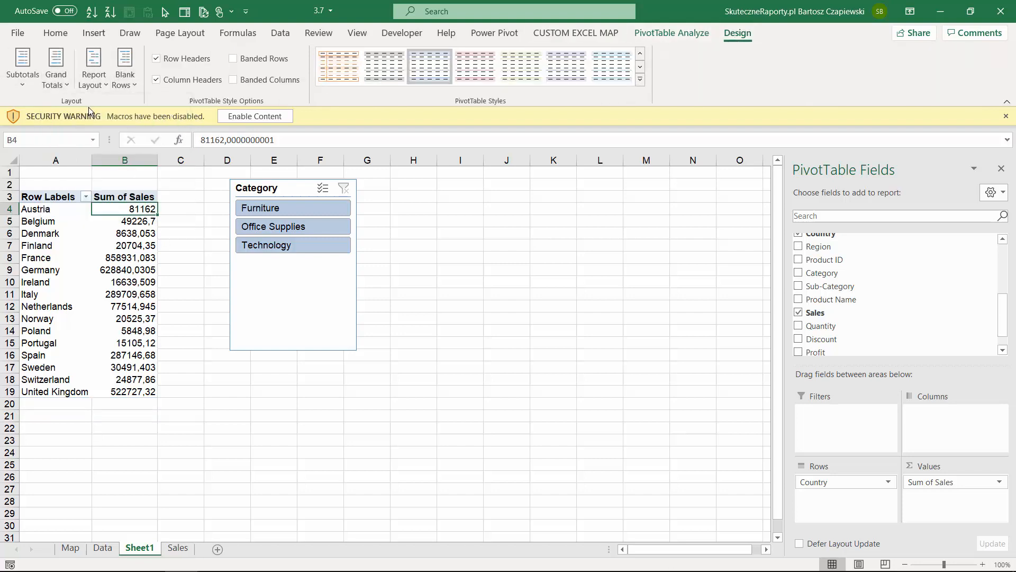
- Insert a Filled Map chart from the whole of columns A and B, and enlarge it in the empty area beside the slicer
{"action": "left_click", "coordinate": [414, 281]}
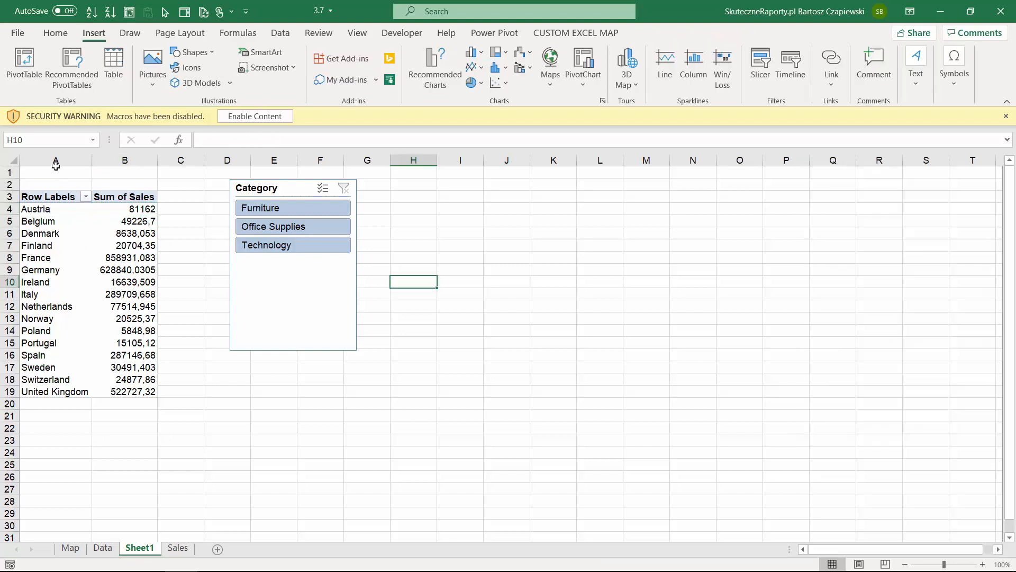
{"action": "left_click_drag", "start_coordinate": [46, 160], "coordinate": [127, 160]}
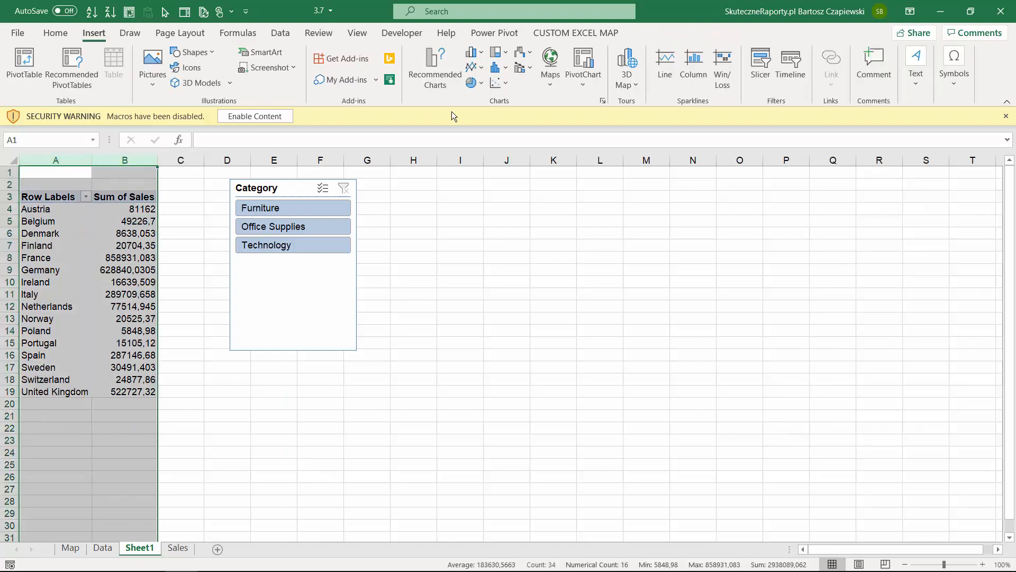
{"action": "left_click", "coordinate": [554, 84]}
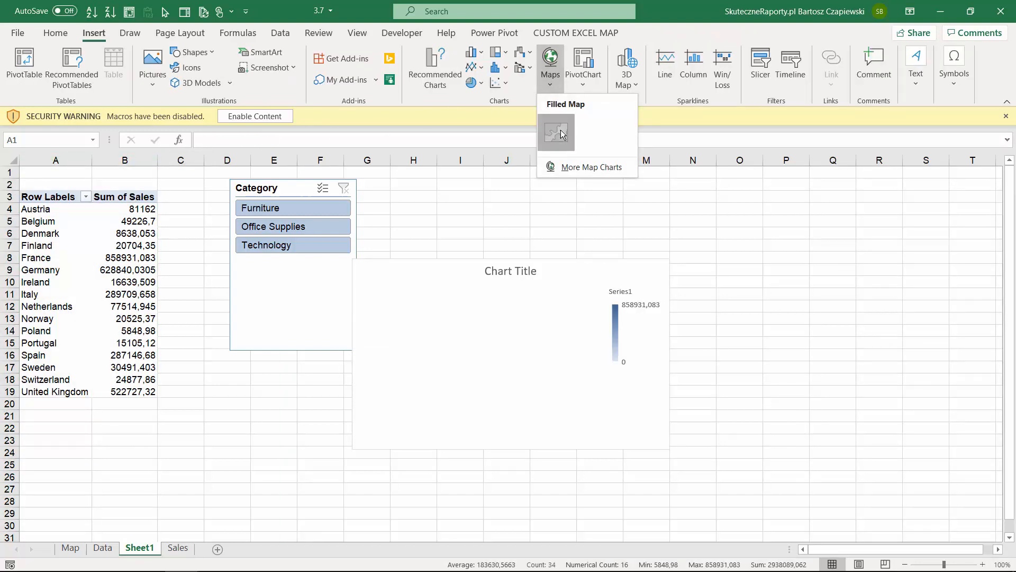
{"action": "left_click", "coordinate": [557, 132]}
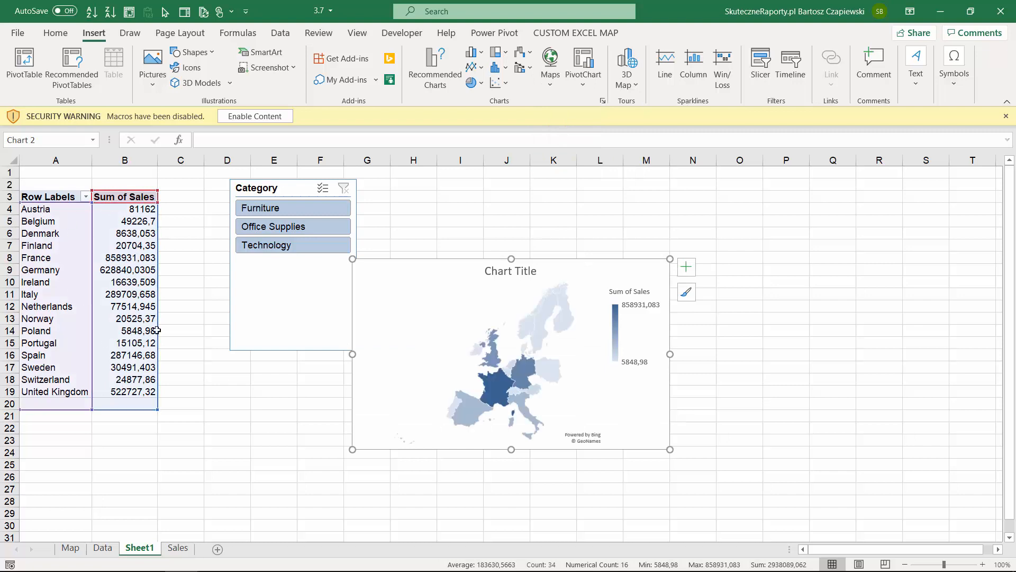
{"action": "left_click_drag", "start_coordinate": [445, 270], "coordinate": [527, 180]}
{"action": "left_click_drag", "start_coordinate": [728, 379], "coordinate": [785, 447]}
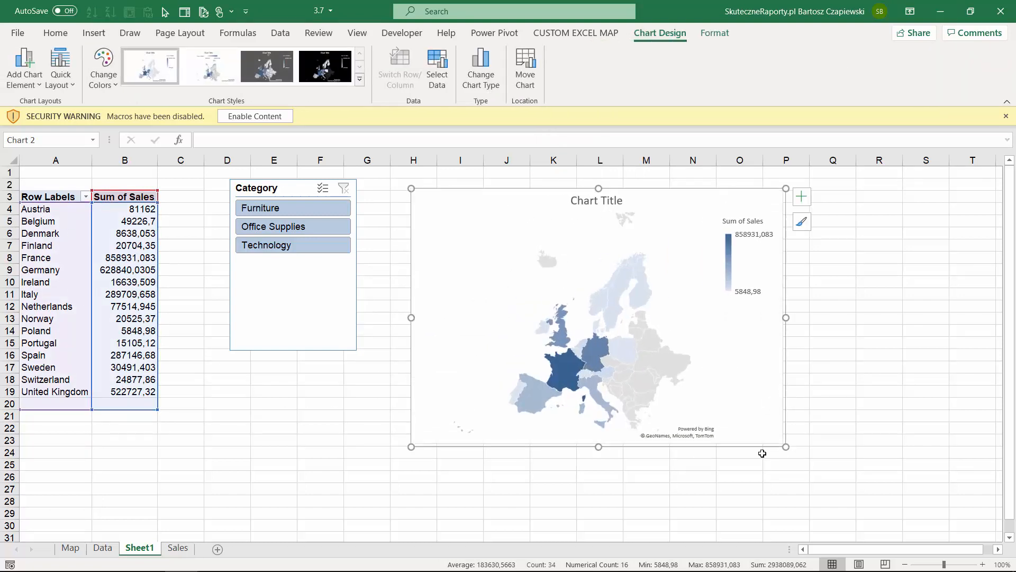
- Filter the map by Furniture and by Office Supplies with the Category slicer to check that it responds
{"action": "left_click", "coordinate": [307, 208]}
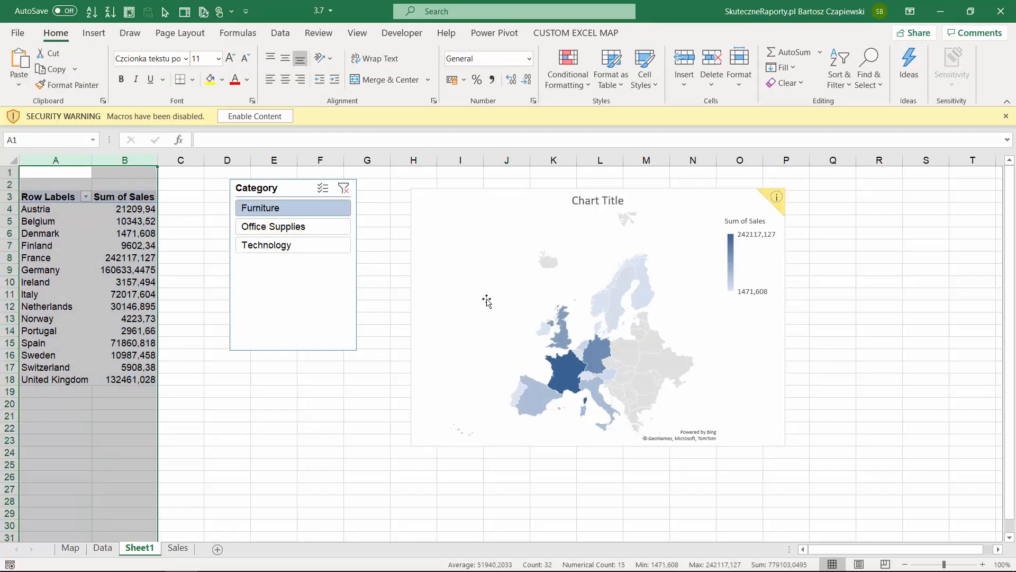
{"action": "left_click", "coordinate": [304, 227]}
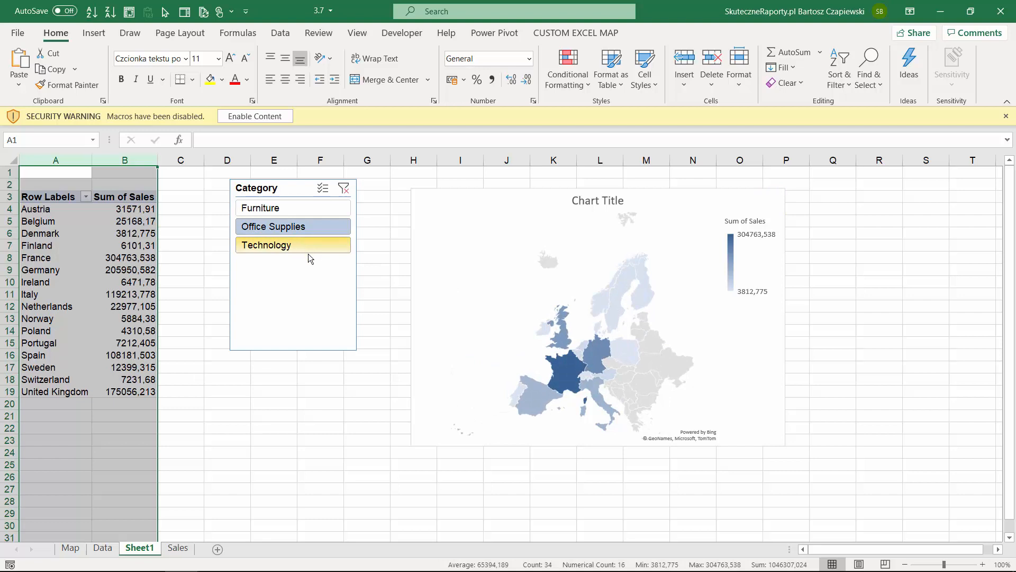
- Add data labels to the map chart
{"action": "left_click", "coordinate": [774, 206]}
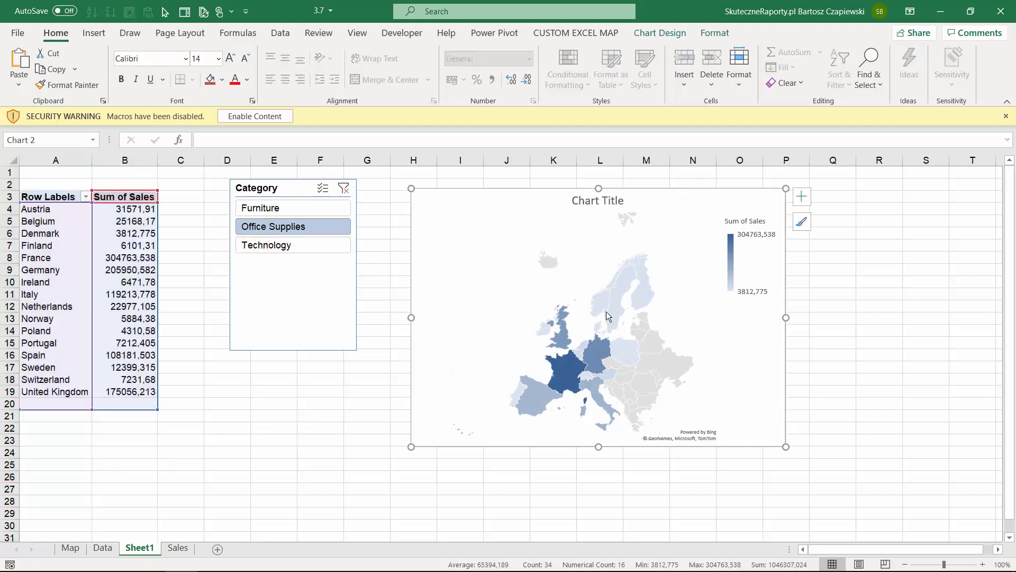
{"action": "left_click", "coordinate": [801, 197]}
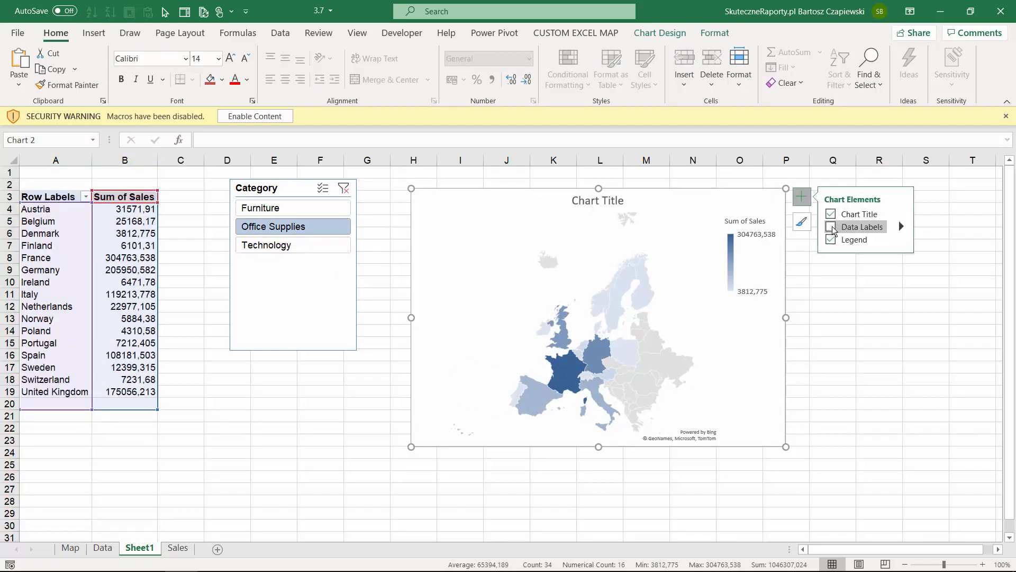
{"action": "left_click", "coordinate": [832, 228]}
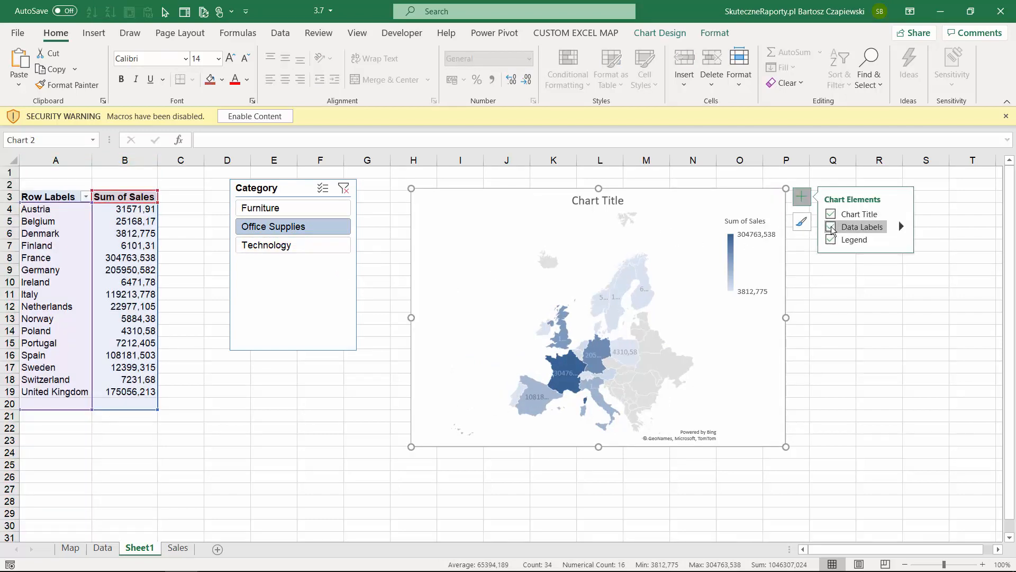
- Format the Sum of Sales values as Number with 0 decimal places and a thousands separator
{"action": "right_click", "coordinate": [133, 207]}
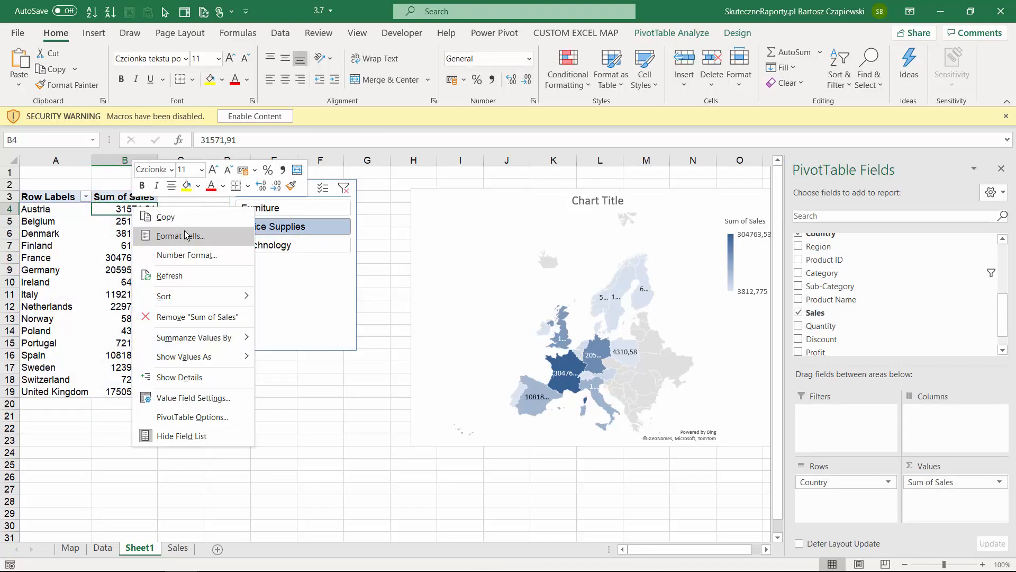
{"action": "left_click", "coordinate": [187, 254]}
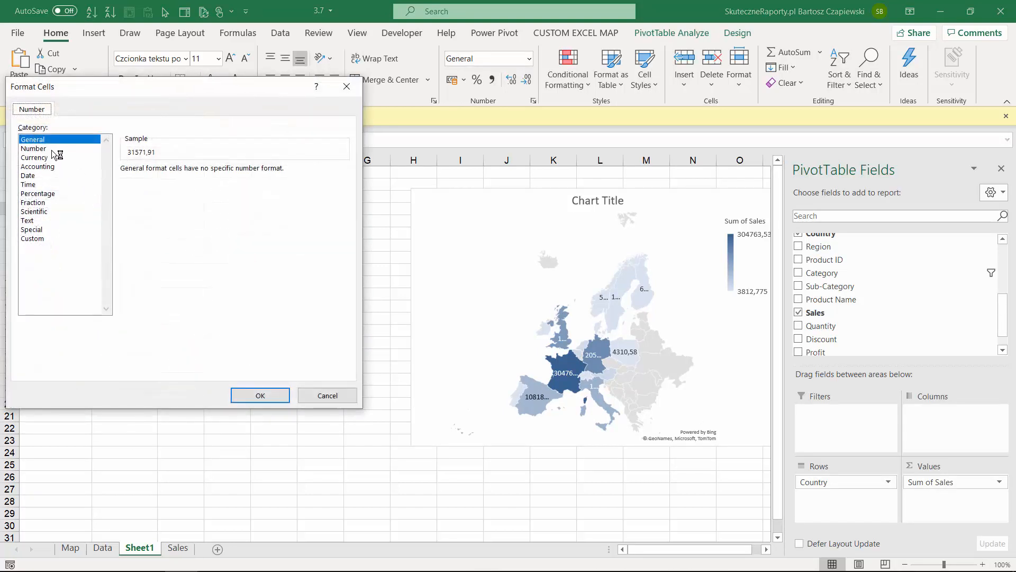
{"action": "left_click", "coordinate": [53, 148]}
{"action": "left_click", "coordinate": [214, 173]}
{"action": "left_click", "coordinate": [213, 173]}
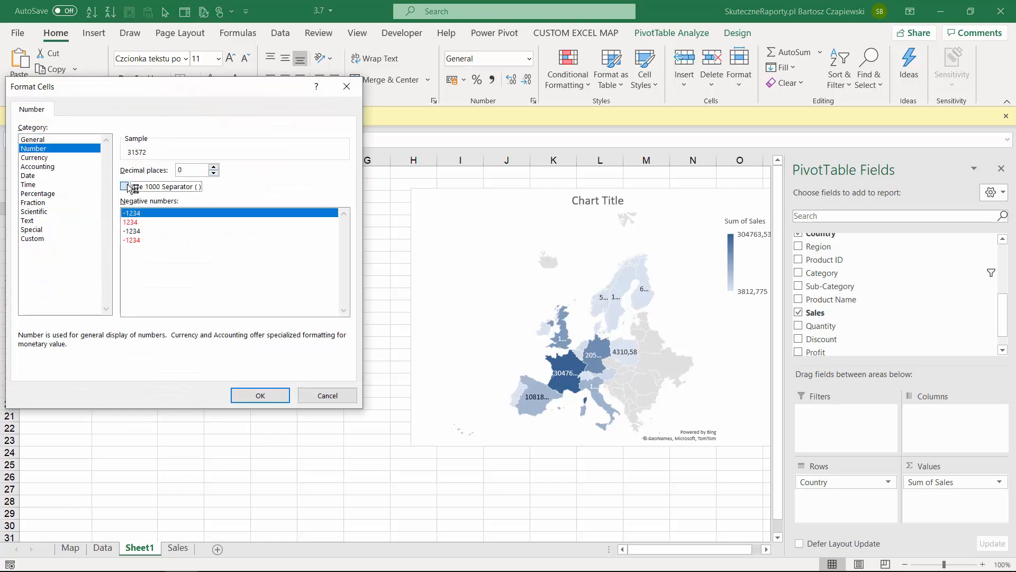
{"action": "left_click", "coordinate": [132, 188]}
{"action": "left_click", "coordinate": [259, 392]}
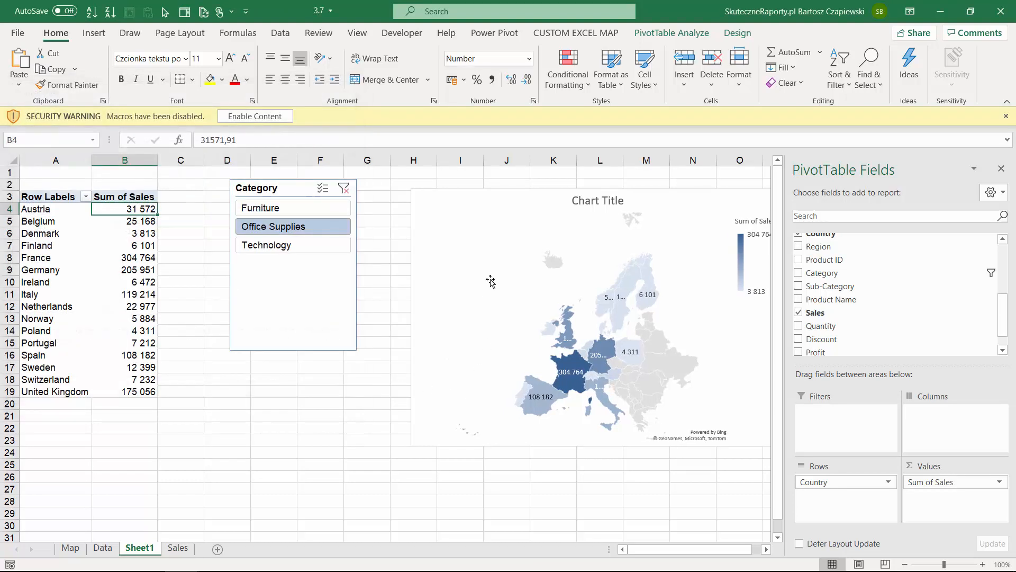
- Enlarge the map chart to span about columns H to Q, down to about row 29
{"action": "left_click", "coordinate": [490, 282]}
{"action": "left_click_drag", "start_coordinate": [411, 447], "coordinate": [387, 484]}
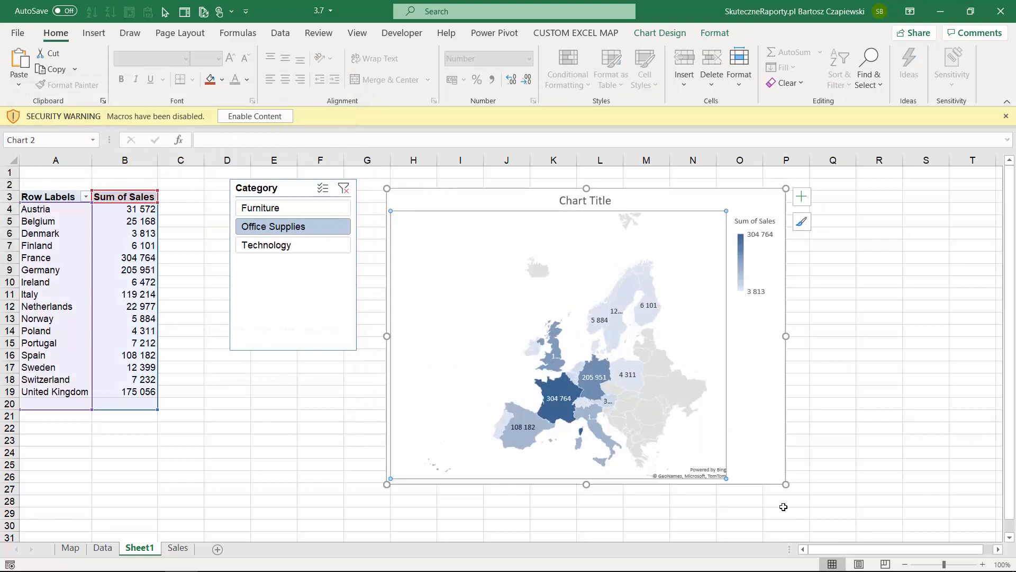
{"action": "left_click_drag", "start_coordinate": [788, 486], "coordinate": [859, 527]}
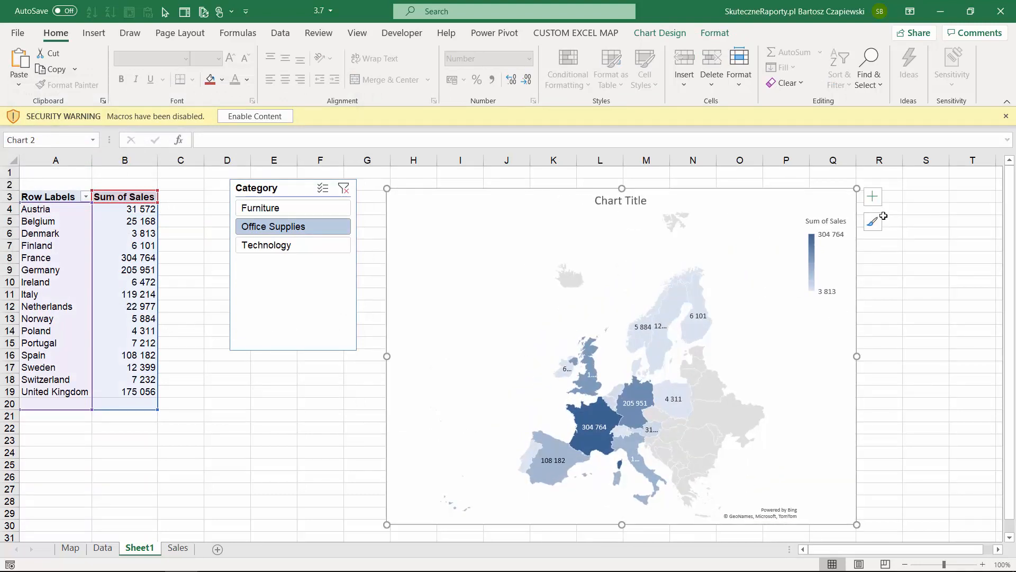
- Switch the Category slicer through Technology and Office Supplies to Furniture
{"action": "left_click", "coordinate": [279, 245]}
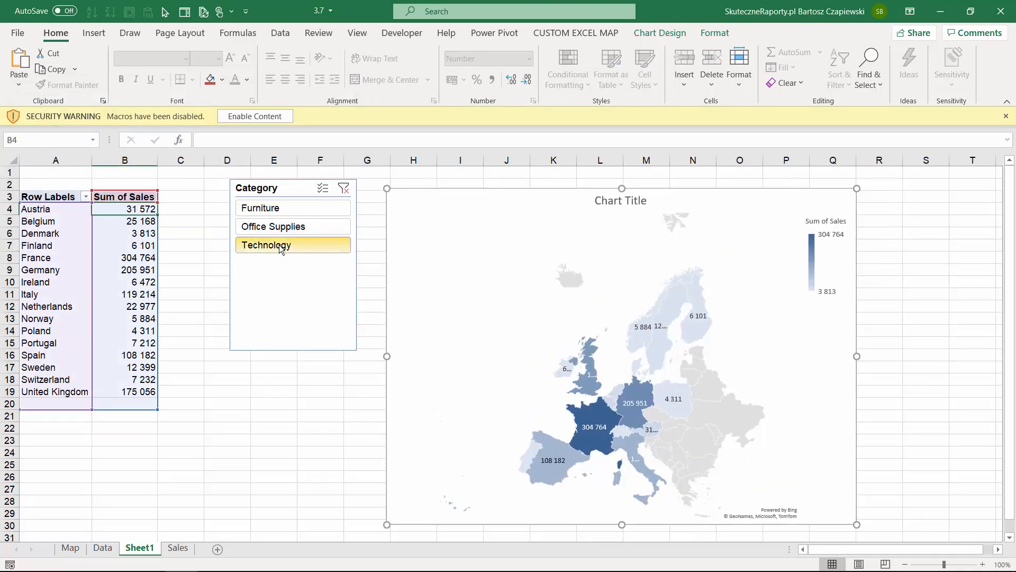
{"action": "left_click", "coordinate": [283, 227]}
{"action": "left_click", "coordinate": [281, 208]}
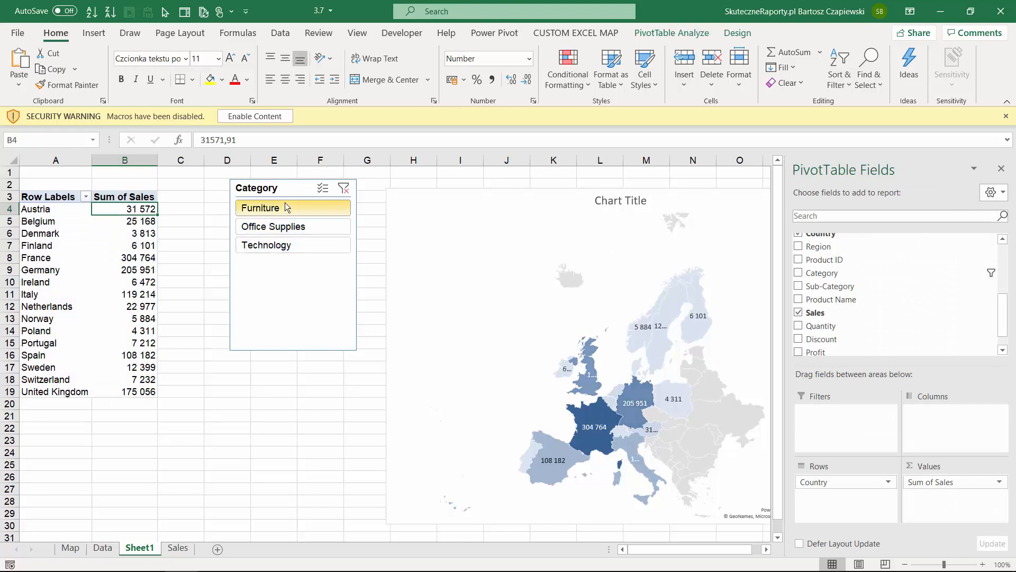
- Clear the Category slicer filter and enable the workbook's blocked macro content
{"action": "left_click", "coordinate": [343, 189]}
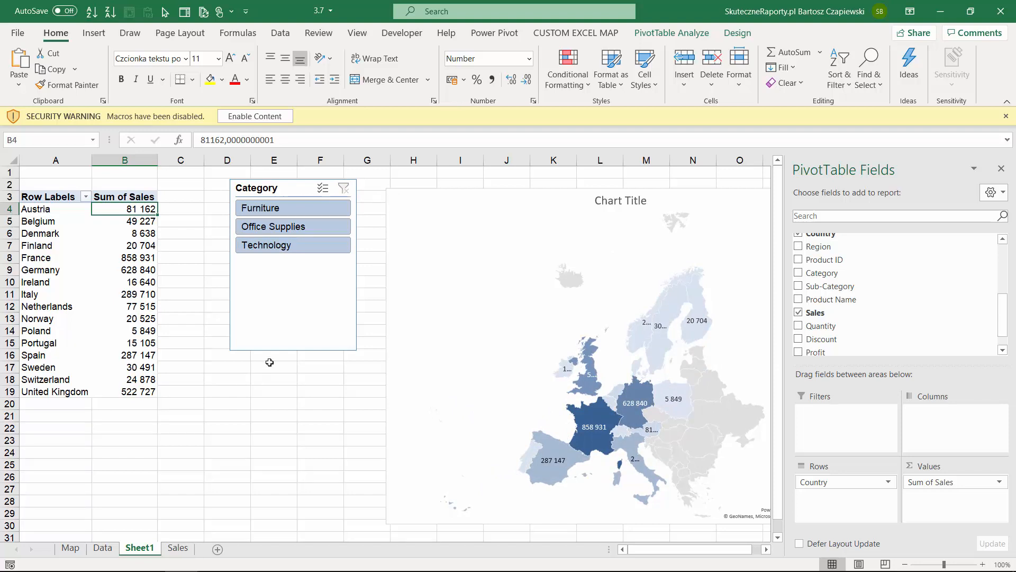
{"action": "left_click", "coordinate": [267, 116]}
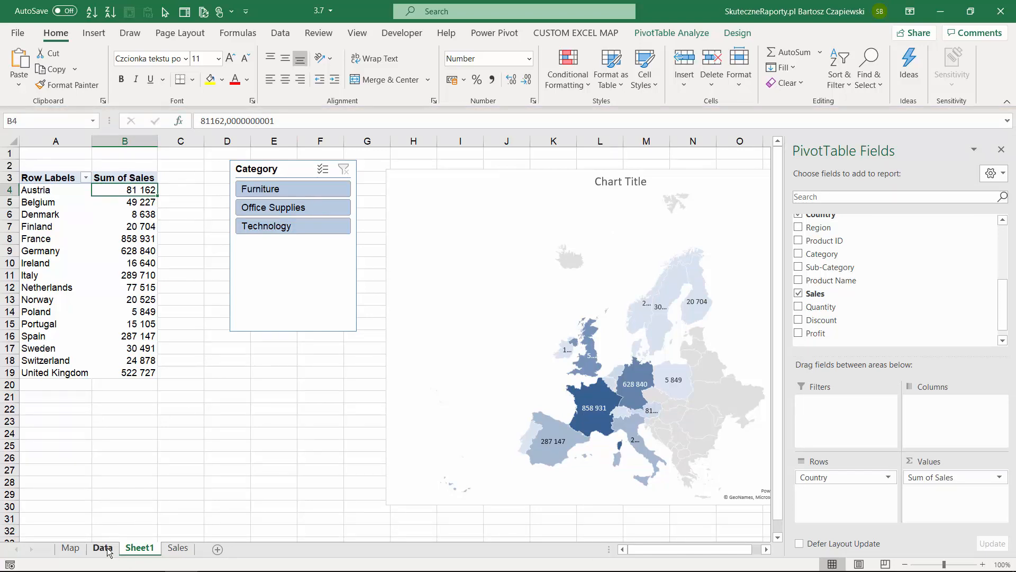
- Create a PivotTable from Table1 on the Sales sheet, placed at cell AA1 of the existing Map sheet
{"action": "left_click", "coordinate": [179, 548]}
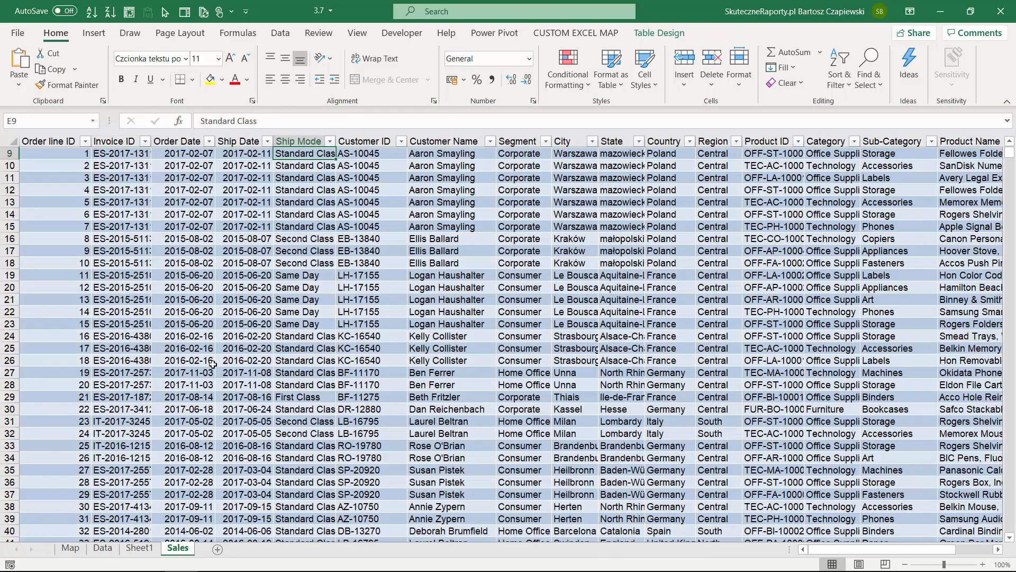
{"action": "scroll", "coordinate": [212, 363], "scroll_direction": "up", "scroll_amount": 3}
{"action": "left_click", "coordinate": [200, 301]}
{"action": "left_click", "coordinate": [93, 33]}
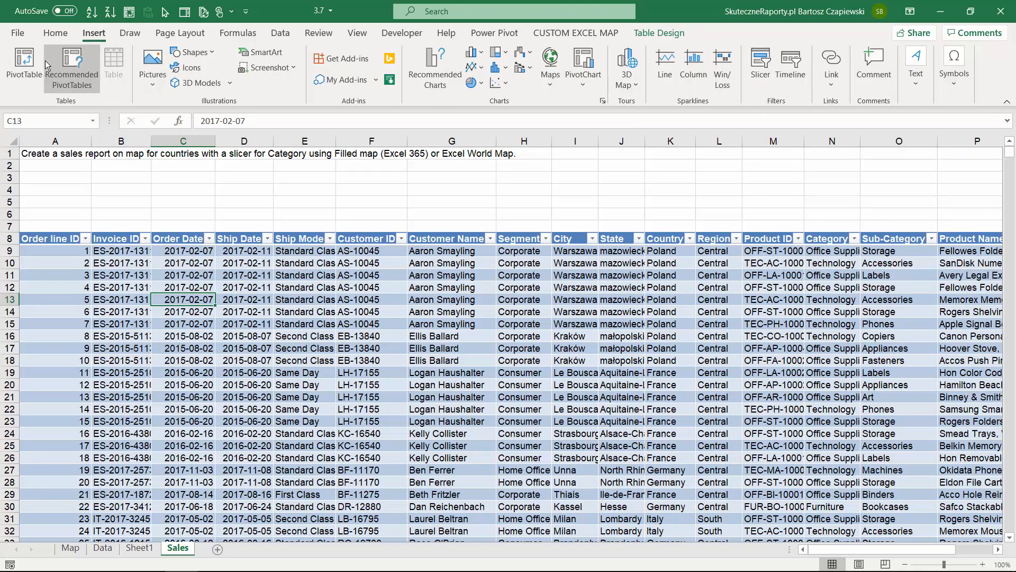
{"action": "left_click", "coordinate": [27, 72]}
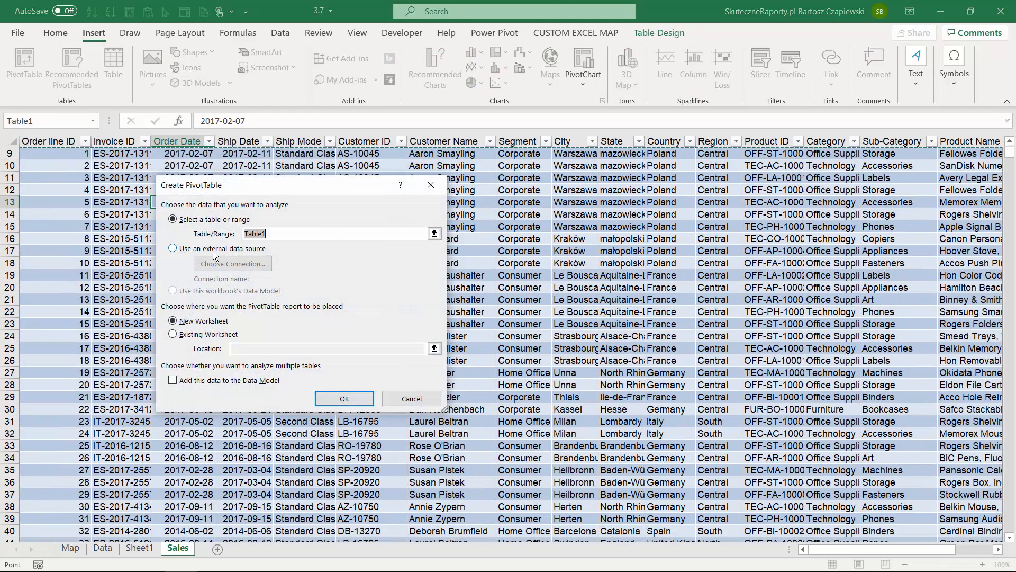
{"action": "left_click", "coordinate": [193, 334]}
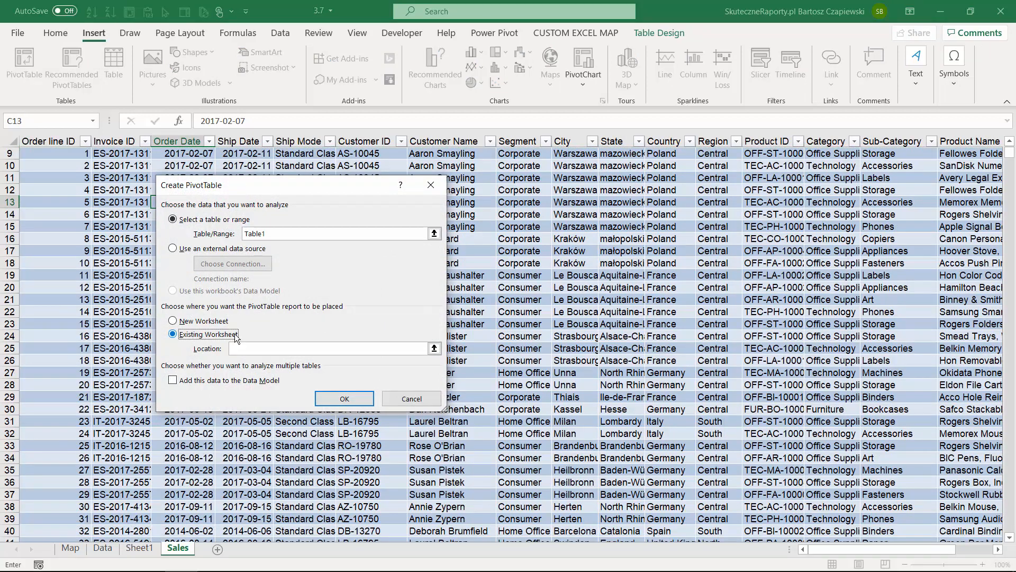
{"action": "left_click", "coordinate": [434, 348]}
{"action": "left_click", "coordinate": [71, 548]}
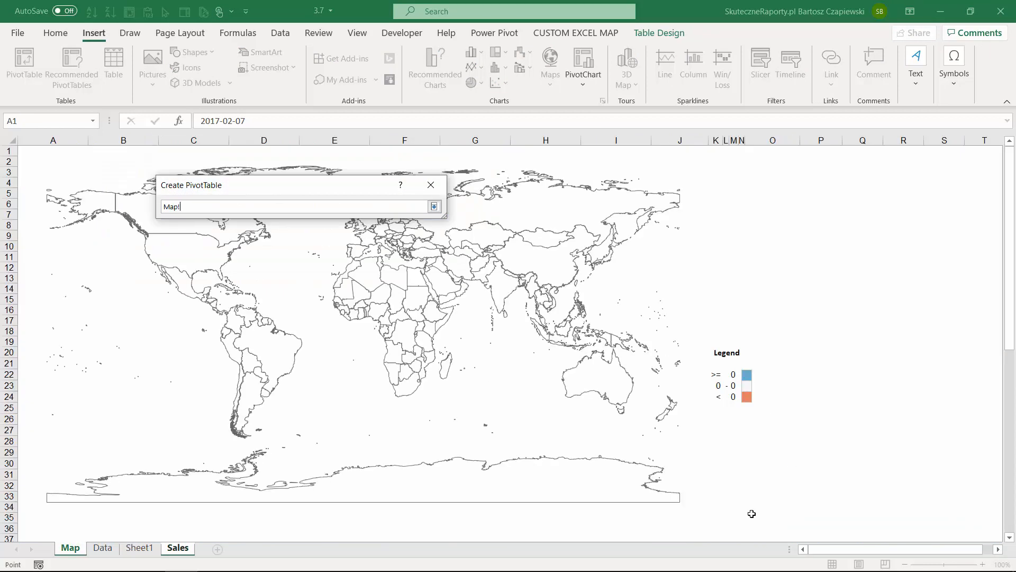
{"action": "left_click_drag", "start_coordinate": [836, 549], "coordinate": [928, 548]}
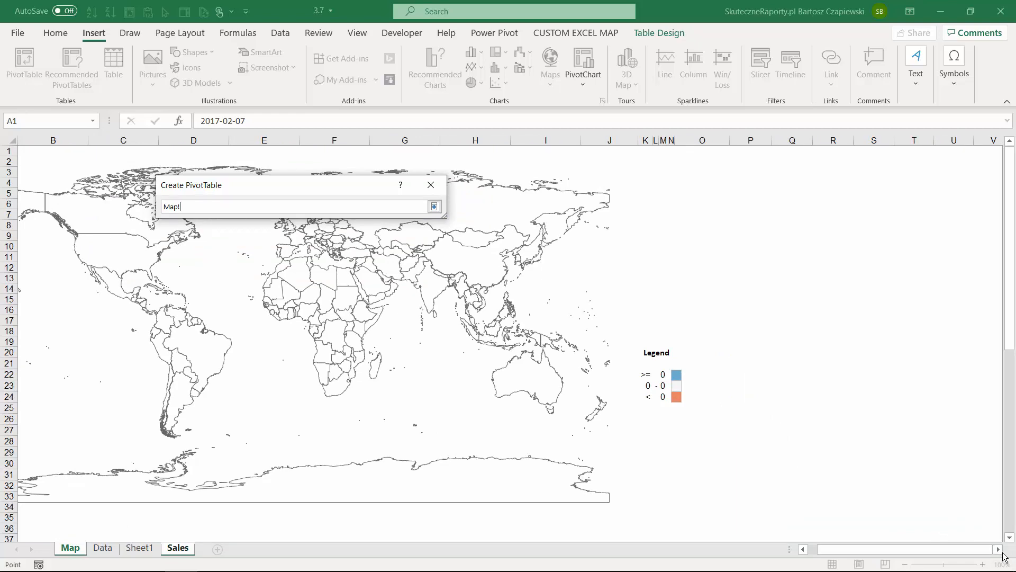
{"action": "scroll", "coordinate": [1004, 556], "scroll_direction": "right", "scroll_amount": 5}
{"action": "left_click", "coordinate": [840, 151]}
{"action": "left_click", "coordinate": [434, 207]}
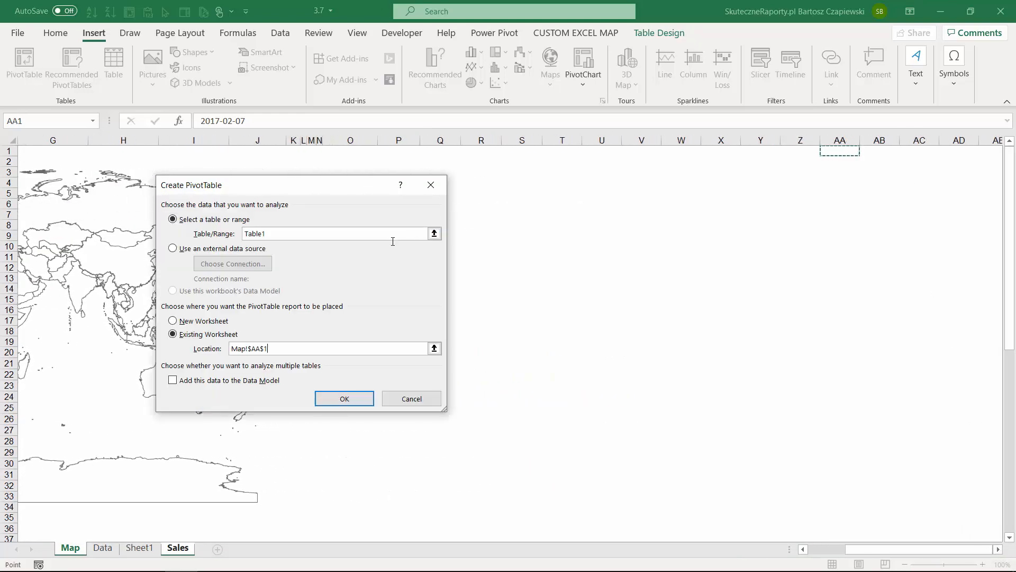
{"action": "left_click", "coordinate": [345, 398]}
- Add Country to the new PivotTable's rows and Sales to its values as a sum
{"action": "left_click", "coordinate": [767, 549]}
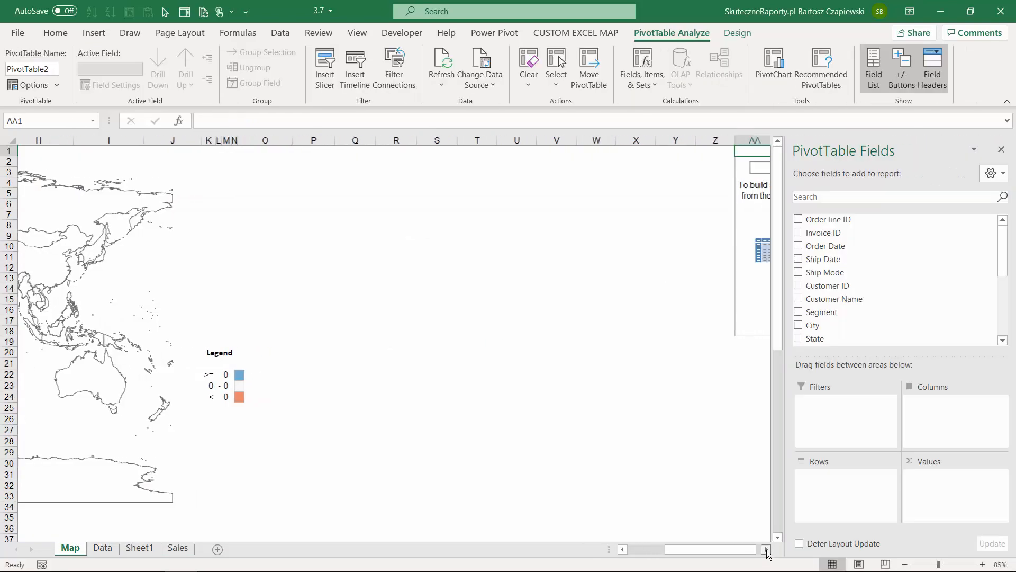
{"action": "scroll", "coordinate": [766, 554], "scroll_direction": "right", "scroll_amount": 4}
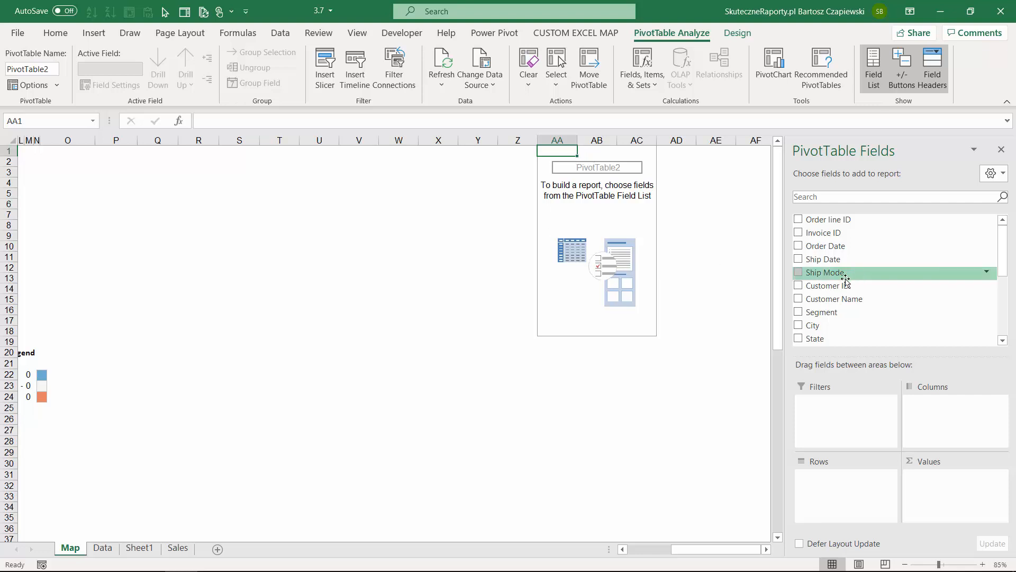
{"action": "scroll", "coordinate": [826, 328], "scroll_direction": "down", "scroll_amount": 1}
{"action": "left_click_drag", "start_coordinate": [824, 320], "coordinate": [825, 478]}
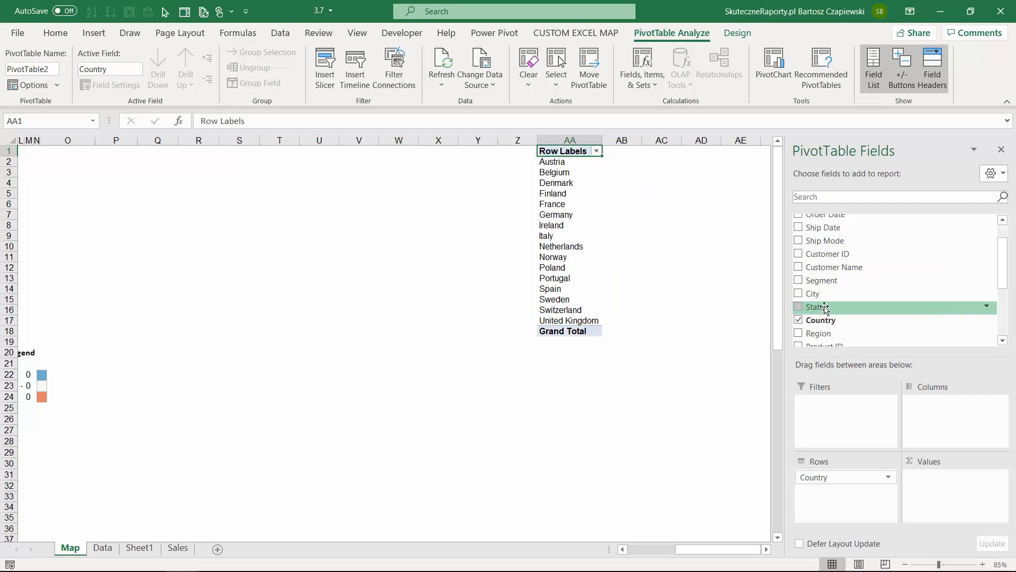
{"action": "scroll", "coordinate": [818, 267], "scroll_direction": "up", "scroll_amount": 1}
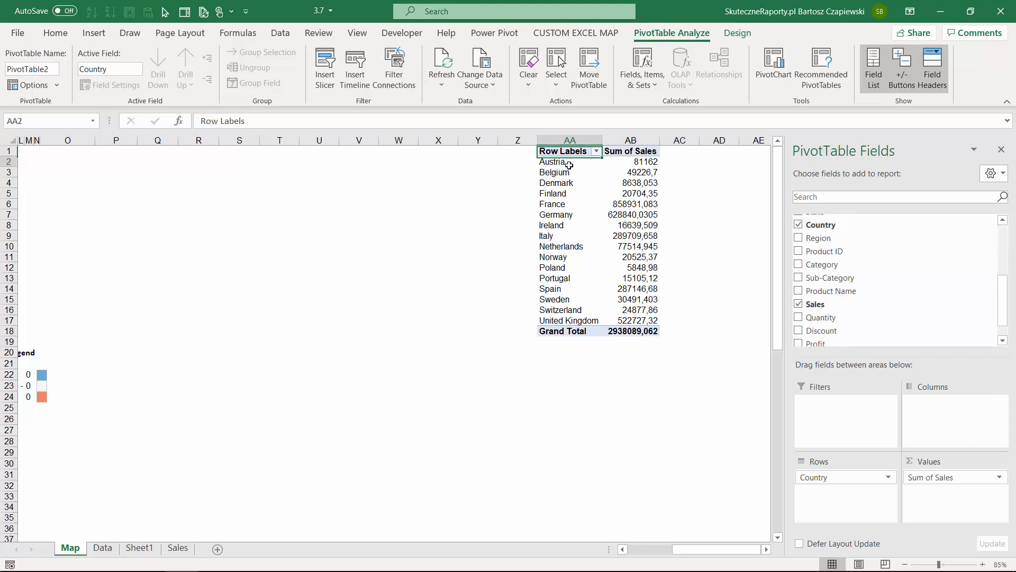
- Insert a Category slicer for the new PivotTable and place it beside the world map, above the Legend
{"action": "left_click", "coordinate": [550, 161]}
{"action": "left_click", "coordinate": [94, 33]}
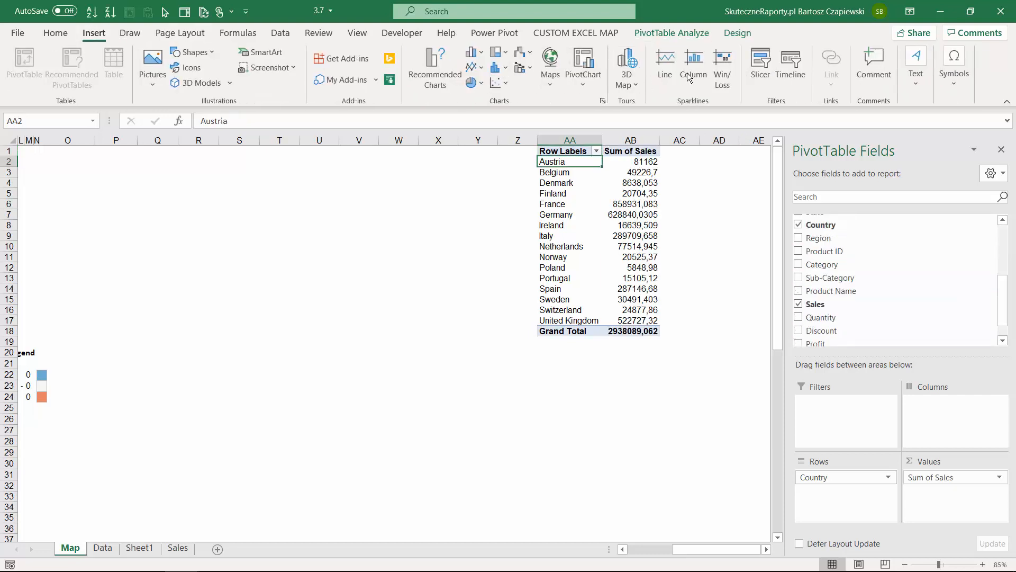
{"action": "left_click", "coordinate": [760, 69]}
{"action": "left_click", "coordinate": [237, 392]}
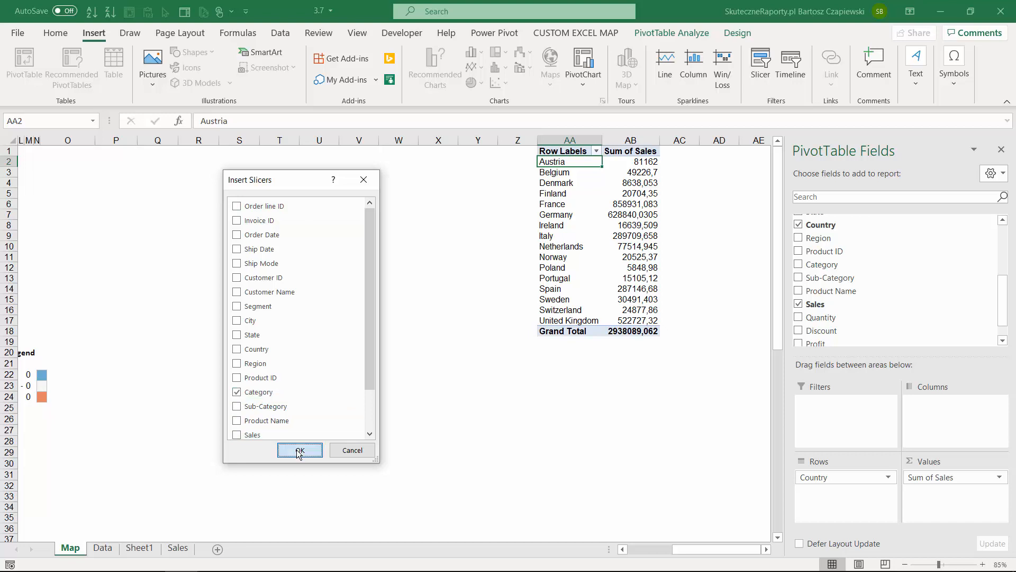
{"action": "left_click", "coordinate": [299, 450]}
{"action": "left_click_drag", "start_coordinate": [862, 550], "coordinate": [805, 549]}
{"action": "left_click_drag", "start_coordinate": [811, 181], "coordinate": [725, 154]}
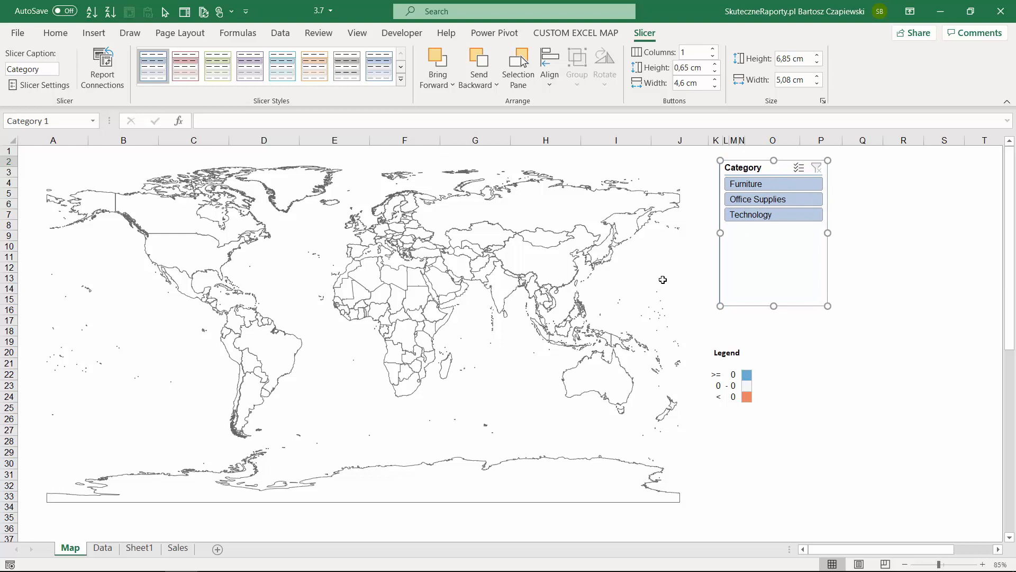
- Enter =SUMIF(Map!$AA:$AA;Data!B2;Map!$AB:$AB) in cell G2 of the Data sheet and fill it down the Value column
{"action": "left_click", "coordinate": [103, 547]}
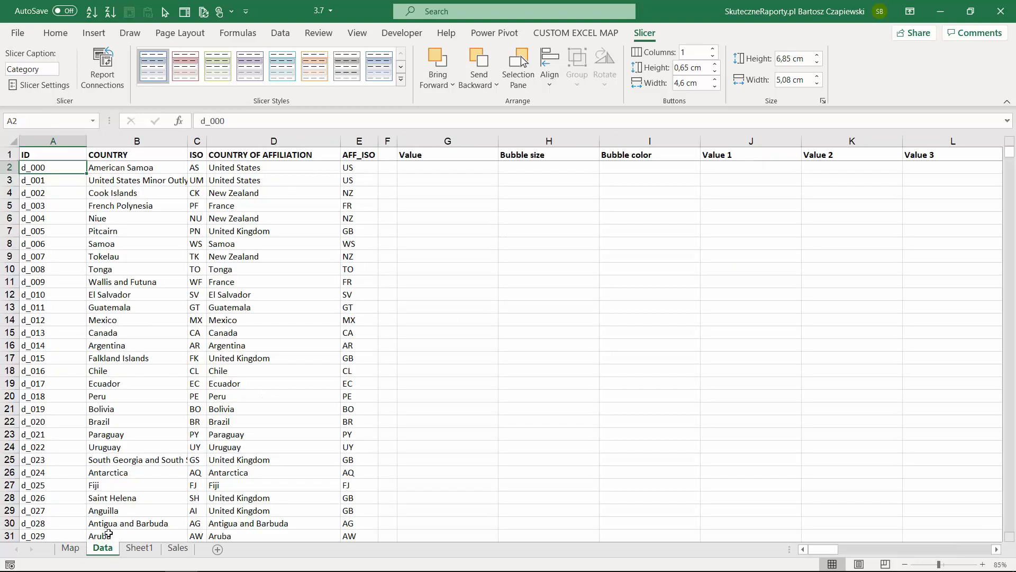
{"action": "left_click", "coordinate": [432, 170]}
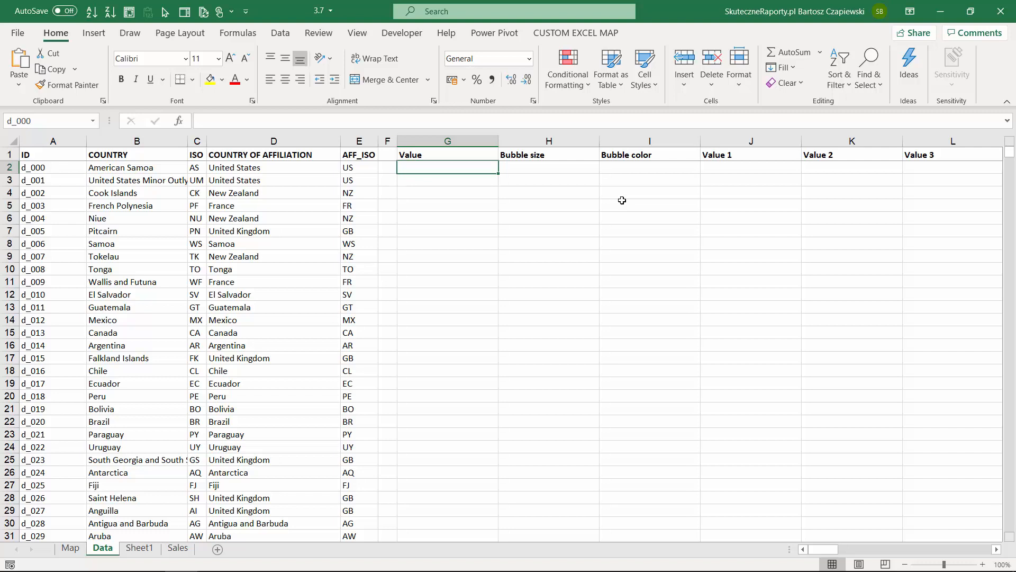
{"action": "type", "text": "=sum"}
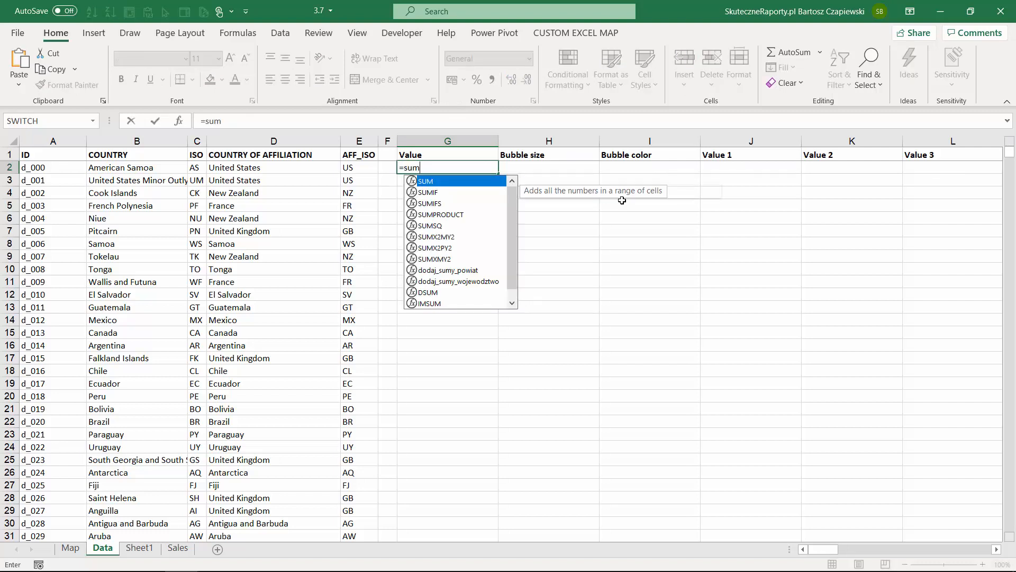
{"action": "key", "text": "Down"}
{"action": "key", "text": "Tab"}
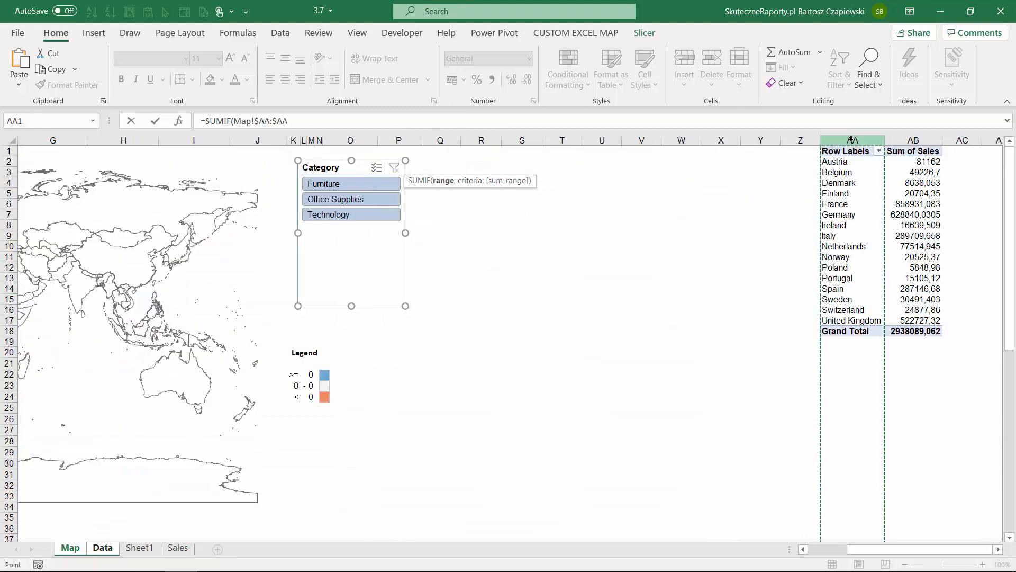
{"action": "left_click", "coordinate": [109, 550]}
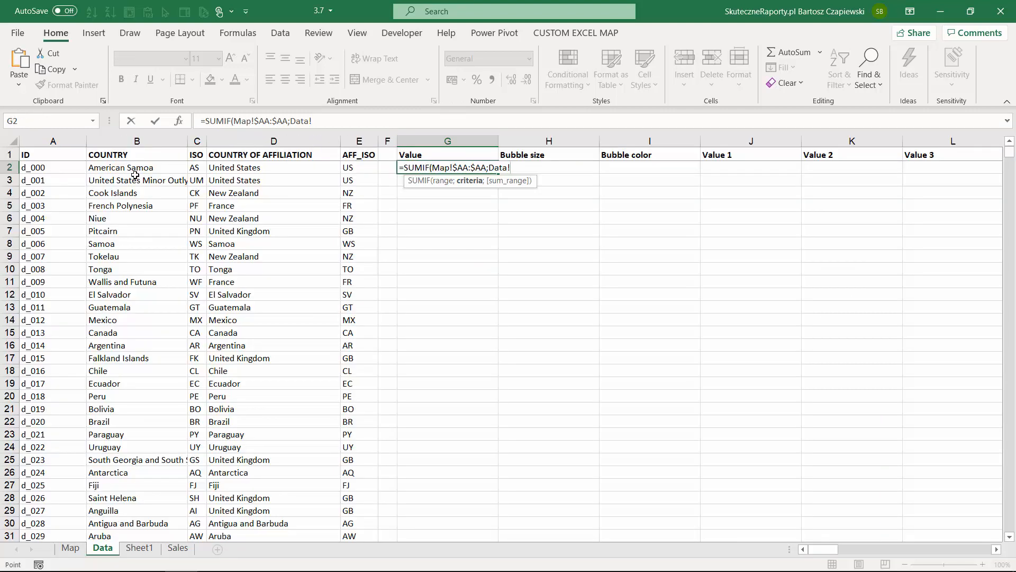
{"action": "left_click", "coordinate": [130, 170]}
{"action": "type", "text": ";"}
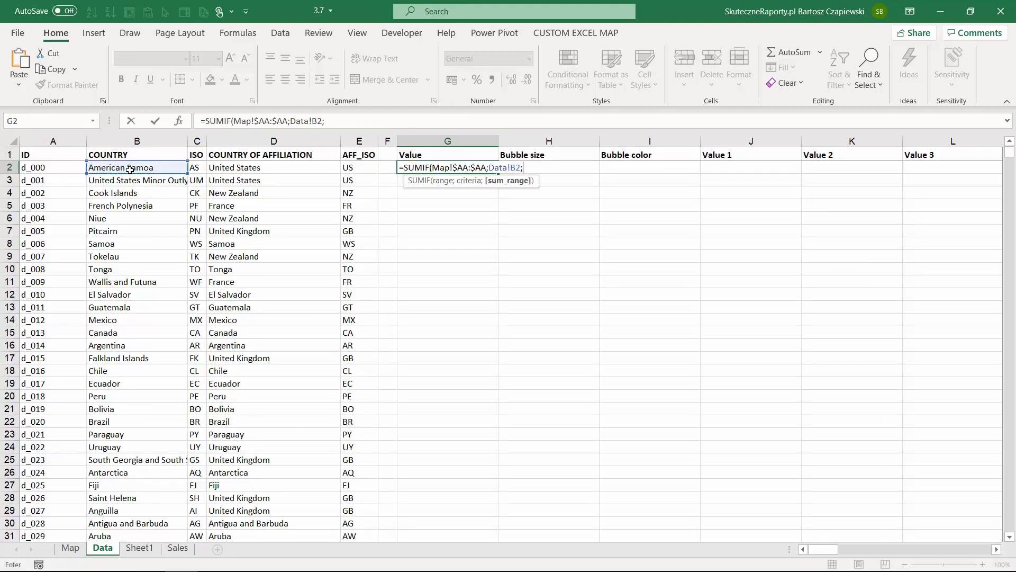
{"action": "left_click", "coordinate": [71, 548]}
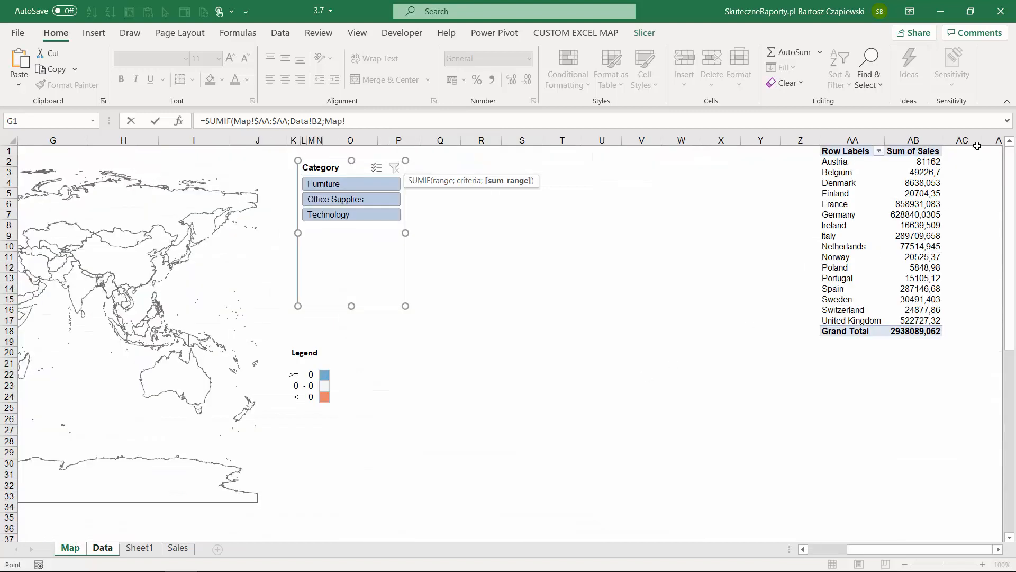
{"action": "left_click", "coordinate": [913, 140]}
{"action": "type", "text": ")"}
{"action": "key", "text": "Return"}
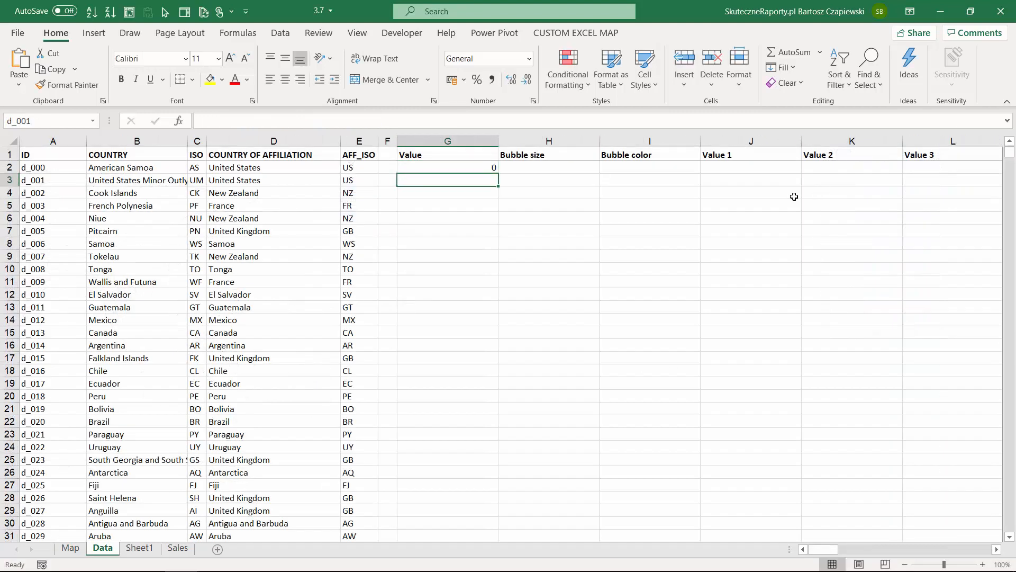
{"action": "left_click", "coordinate": [490, 168]}
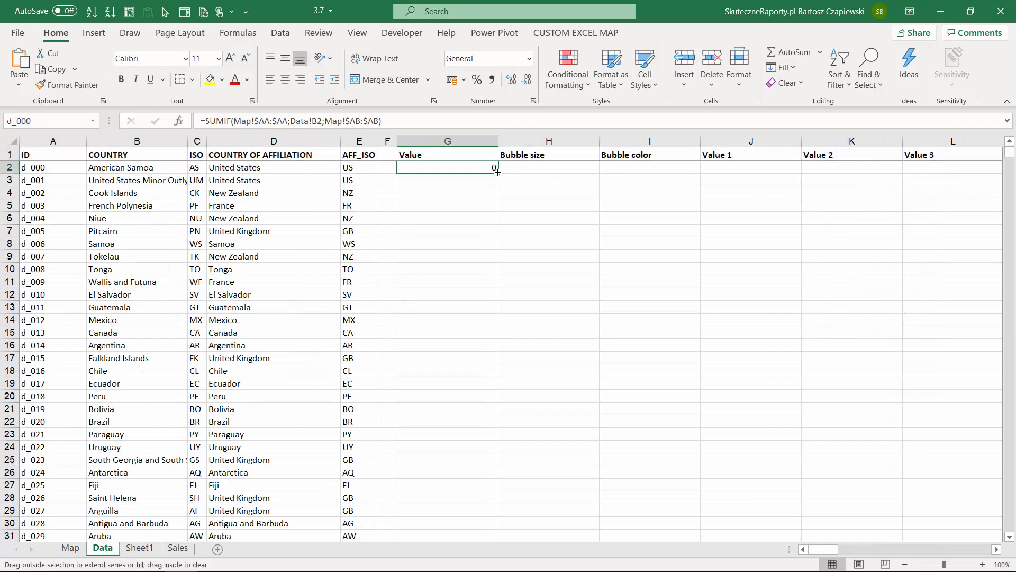
{"action": "double_click", "coordinate": [497, 174]}
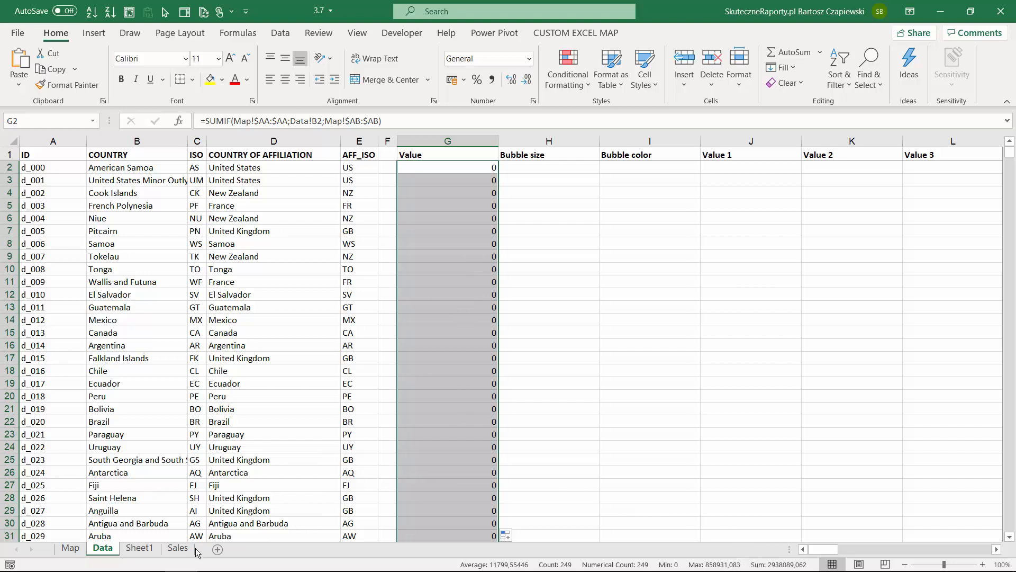
- Color the Map sheet's filled map with the red (6) scale, entering threshold values for its color classes
{"action": "left_click", "coordinate": [70, 548]}
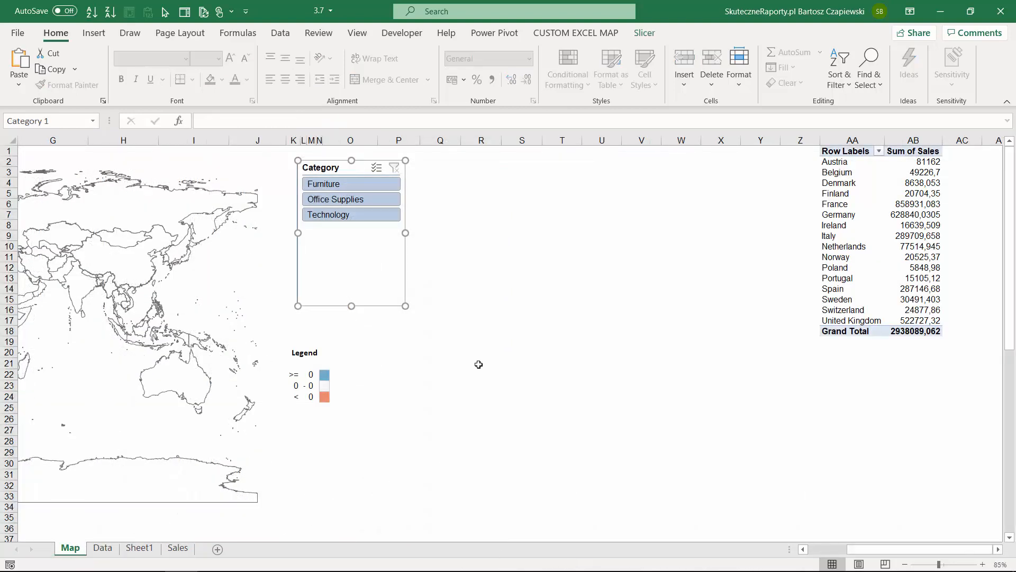
{"action": "left_click_drag", "start_coordinate": [894, 550], "coordinate": [854, 550]}
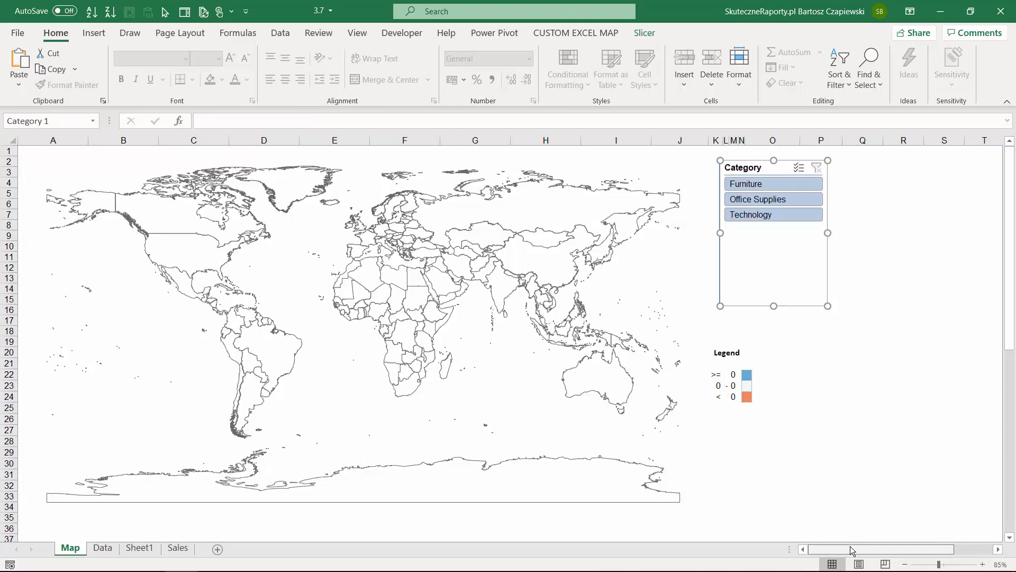
{"action": "left_click", "coordinate": [573, 32]}
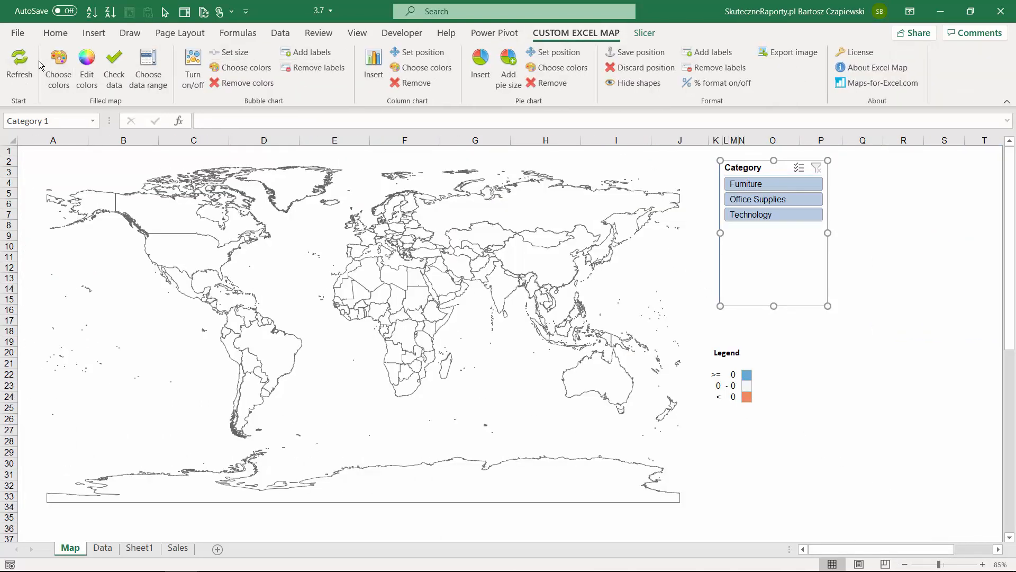
{"action": "left_click", "coordinate": [59, 72]}
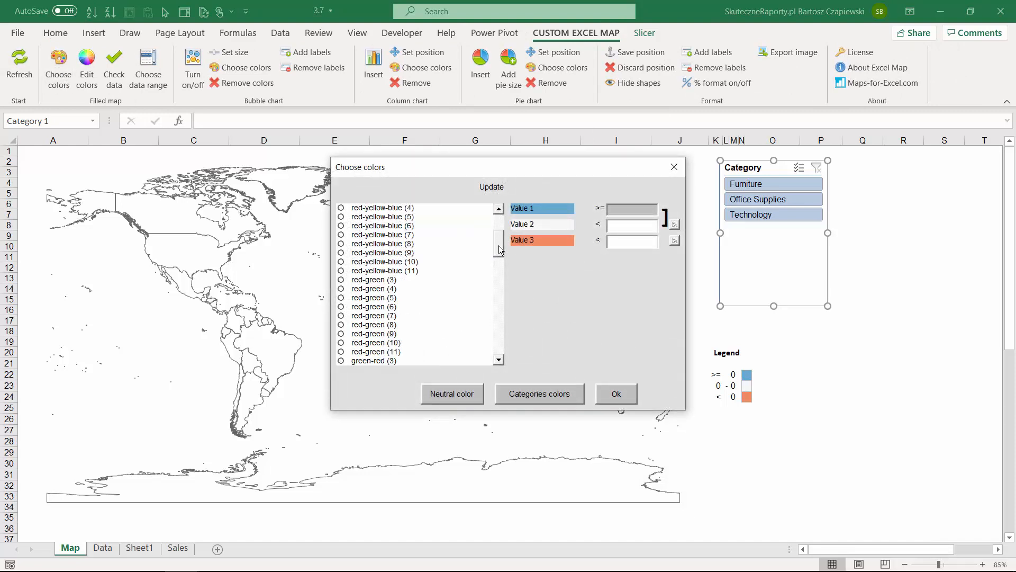
{"action": "left_click_drag", "start_coordinate": [498, 236], "coordinate": [477, 315]}
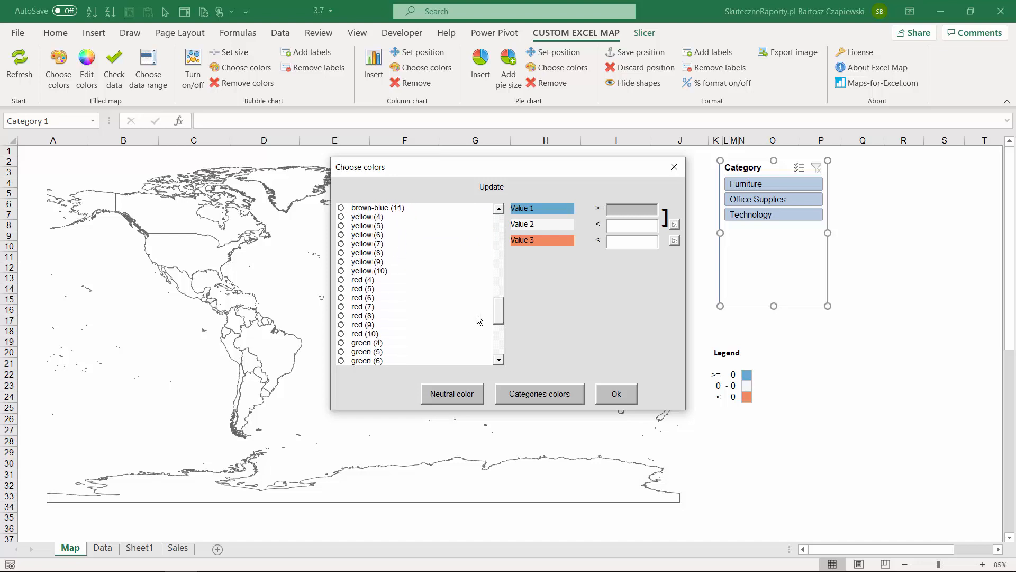
{"action": "left_click", "coordinate": [363, 298]}
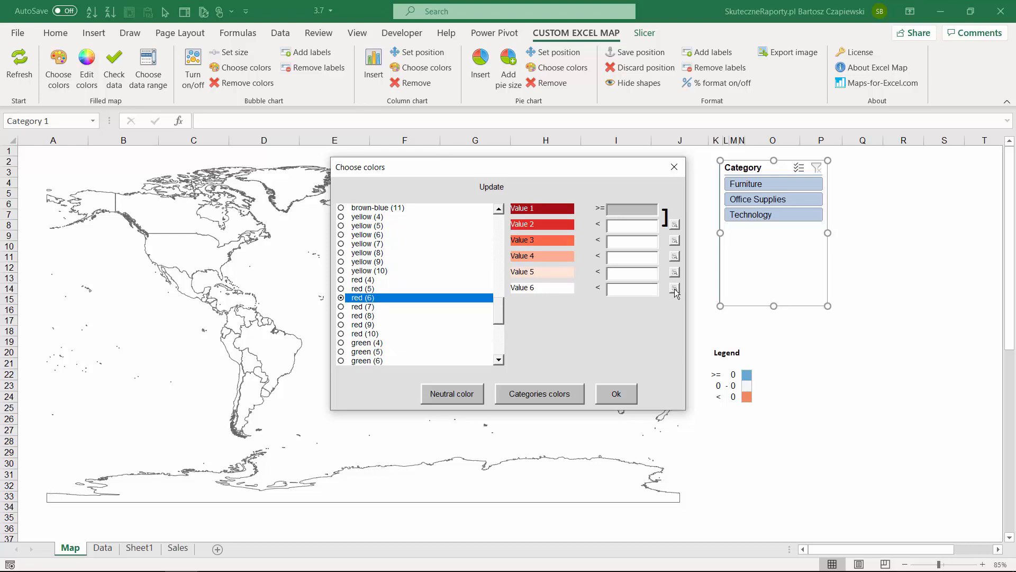
{"action": "type", "text": "500100010"}
{"action": "left_click", "coordinate": [615, 394]}
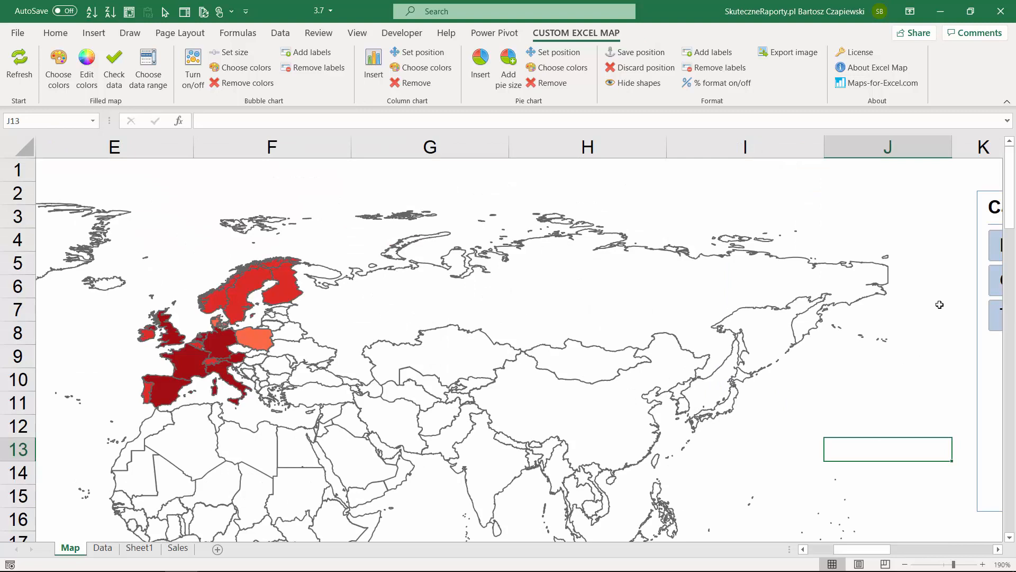
- Move the Category slicer beside Europe and refresh the map for Furniture and for Office Supplies in turn
{"action": "left_click_drag", "start_coordinate": [991, 208], "coordinate": [385, 210]}
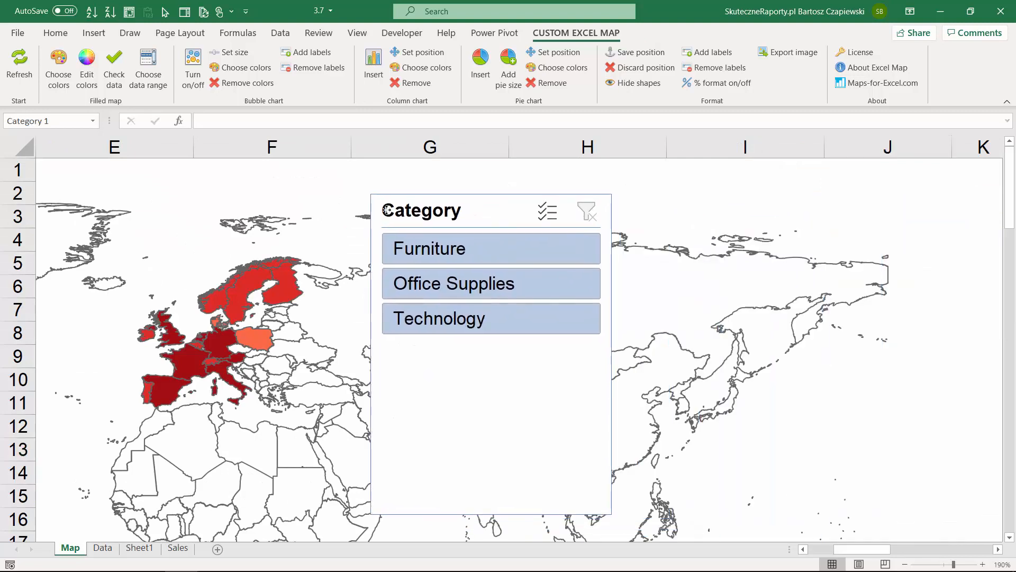
{"action": "left_click", "coordinate": [417, 248]}
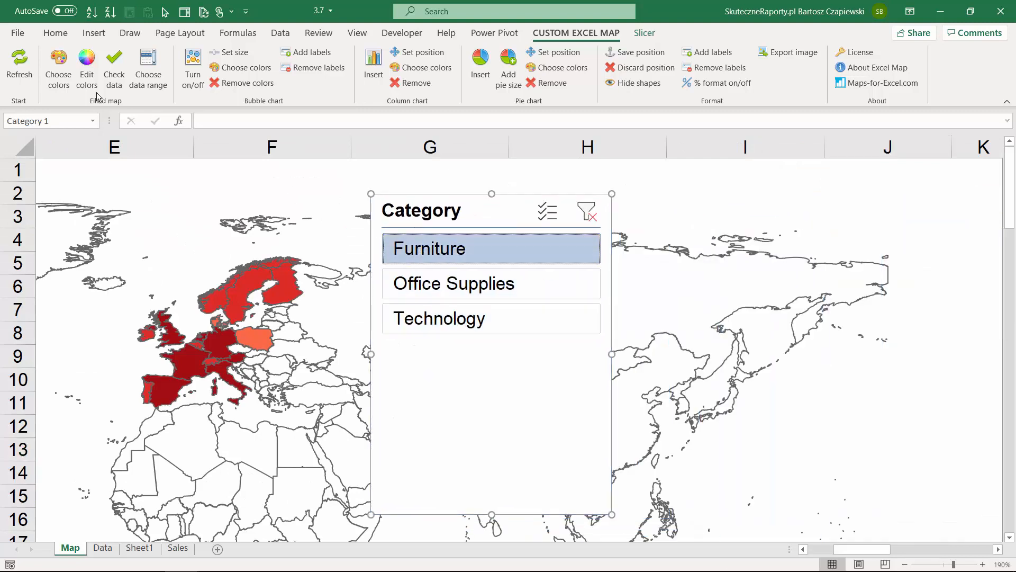
{"action": "left_click", "coordinate": [18, 62]}
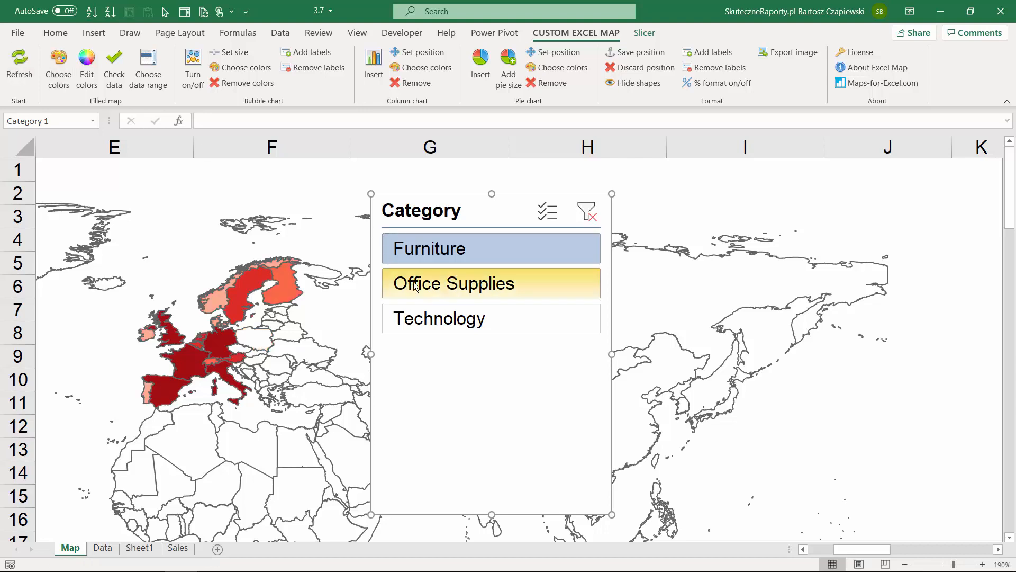
{"action": "left_click", "coordinate": [16, 68]}
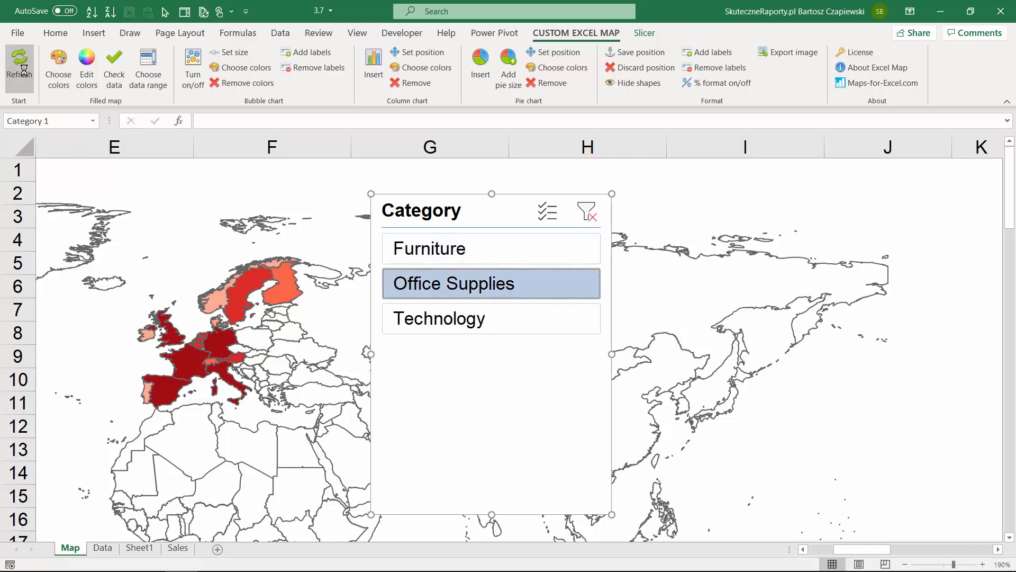